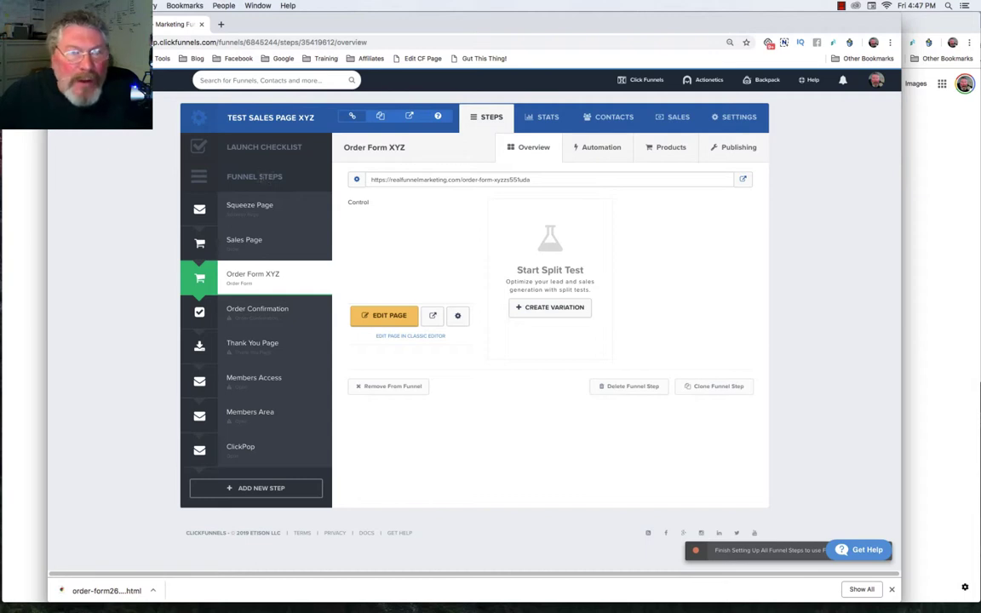
Review the Launch Checklist: steps 4–7 lack templates, SSL is secured, payments are connected, and no products exist.
{"action": "left_click", "coordinate": [249, 148]}
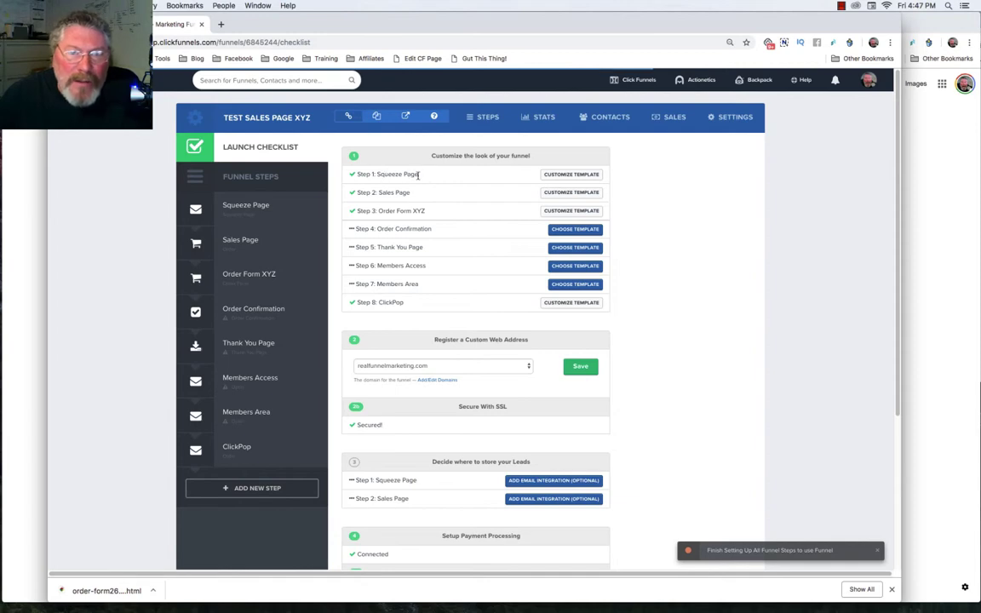
{"action": "left_click", "coordinate": [582, 176]}
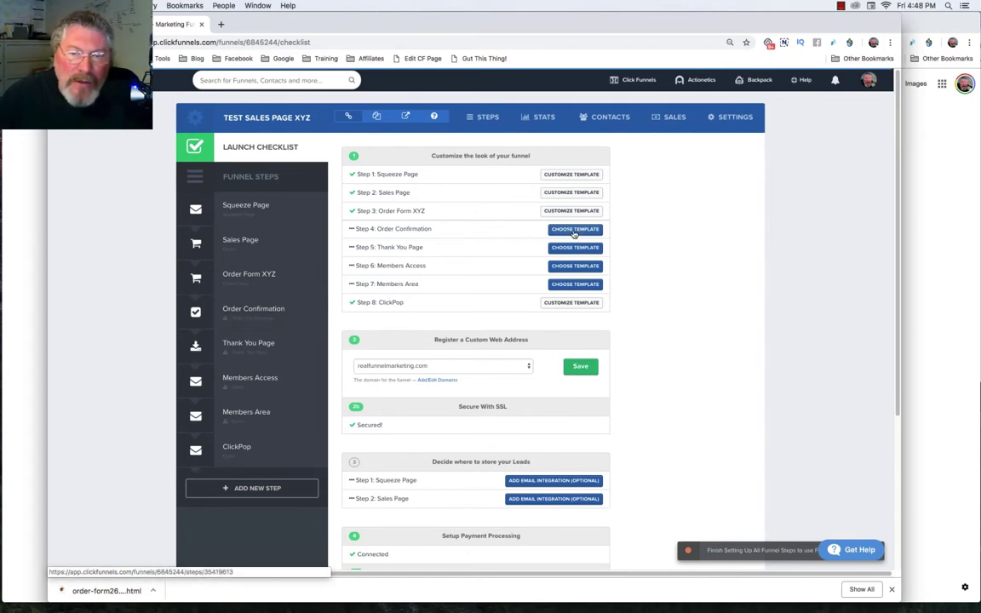
{"action": "scroll", "coordinate": [476, 255], "scroll_direction": "down", "scroll_amount": 5}
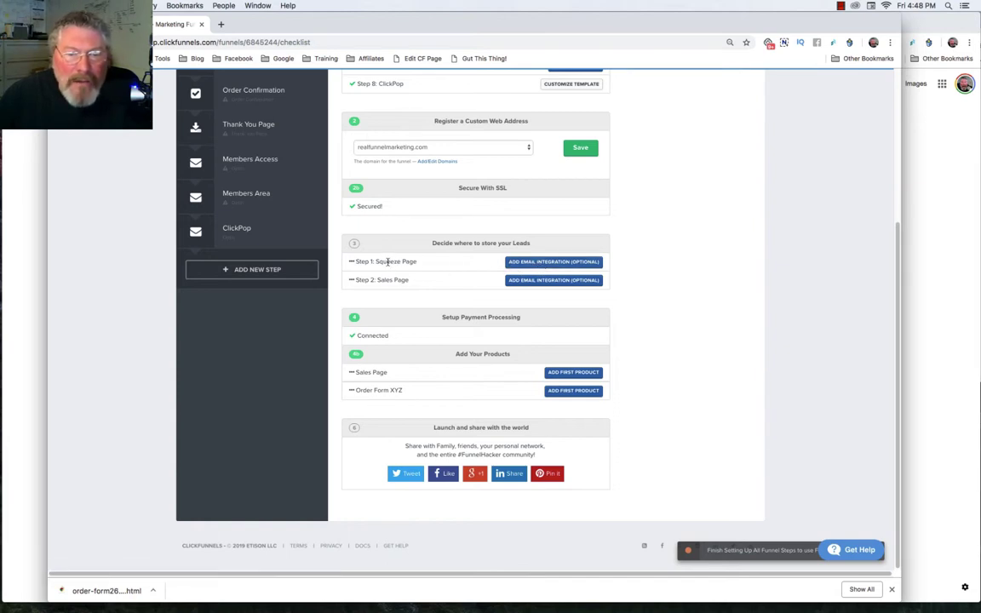
{"action": "scroll", "coordinate": [400, 258], "scroll_direction": "up", "scroll_amount": 5}
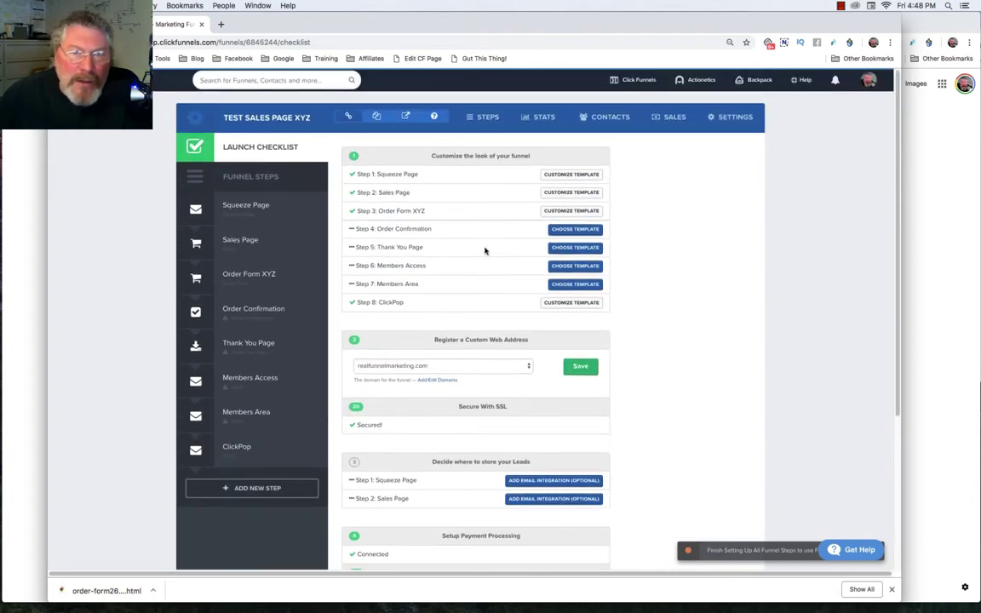
{"action": "scroll", "coordinate": [451, 263], "scroll_direction": "down", "scroll_amount": 3}
{"action": "scroll", "coordinate": [451, 263], "scroll_direction": "down", "scroll_amount": 1}
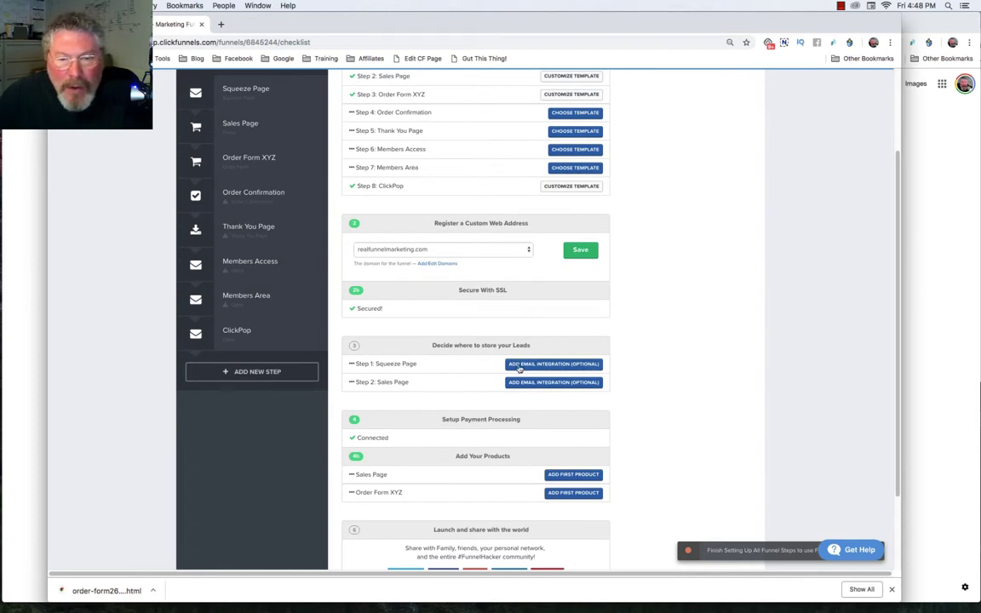
{"action": "scroll", "coordinate": [440, 357], "scroll_direction": "down", "scroll_amount": 1}
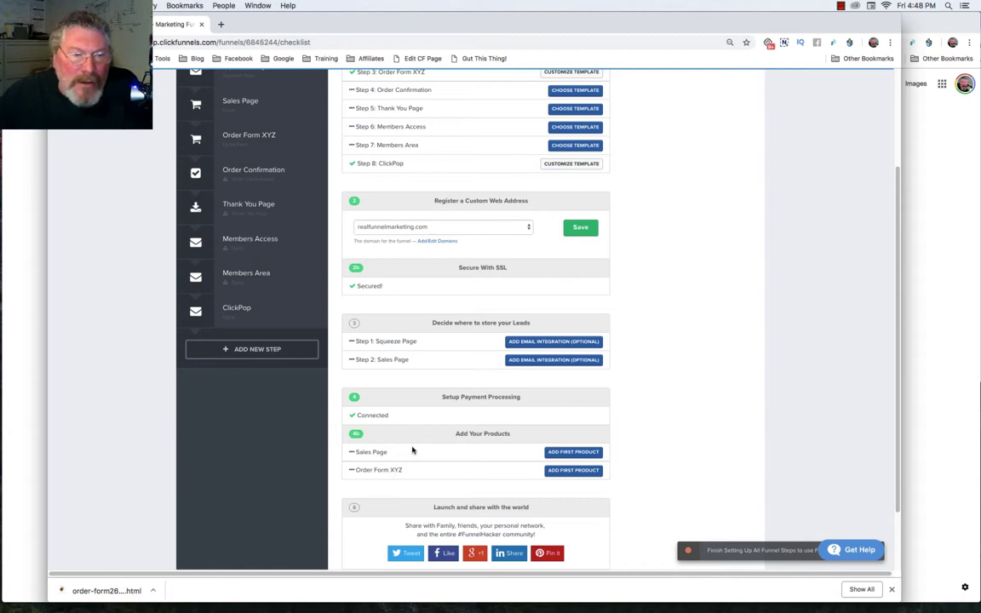
{"action": "scroll", "coordinate": [425, 440], "scroll_direction": "up", "scroll_amount": 1}
{"action": "scroll", "coordinate": [424, 440], "scroll_direction": "up", "scroll_amount": 5}
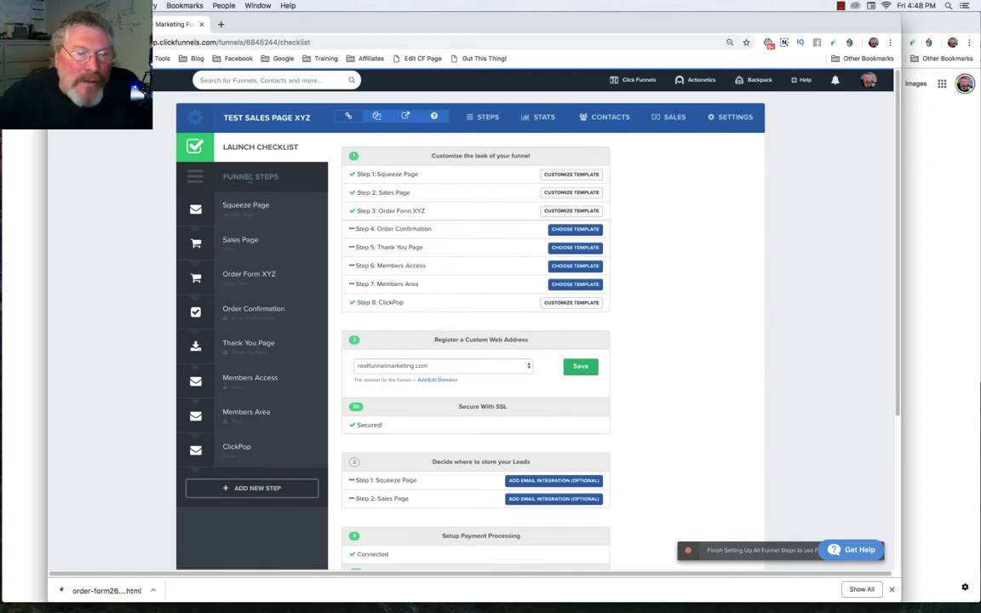
Delete the Thank You Page step, then test-drag Order Confirmation and restore the original step order.
{"action": "left_click", "coordinate": [248, 208]}
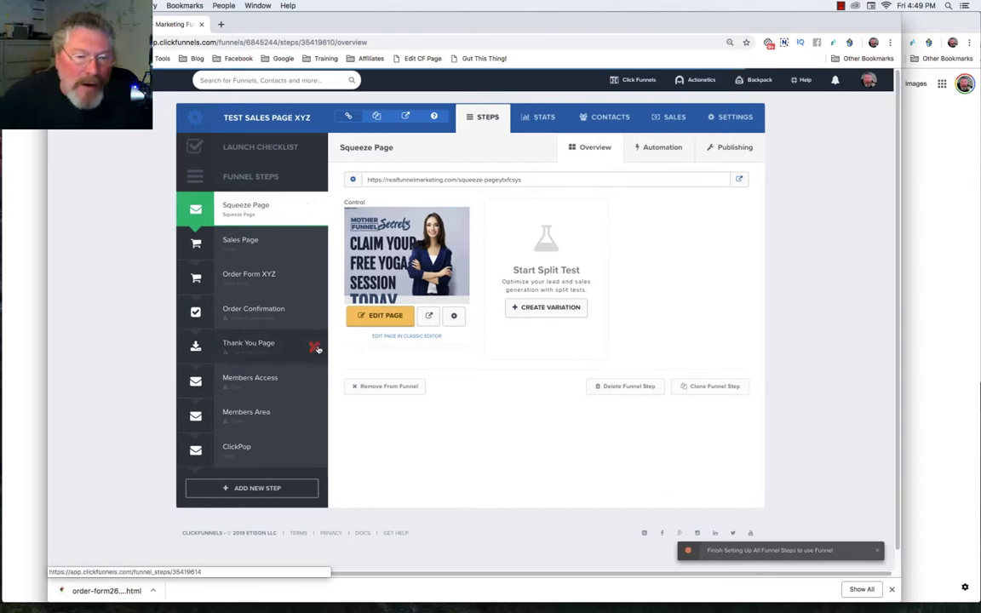
{"action": "left_click", "coordinate": [315, 348]}
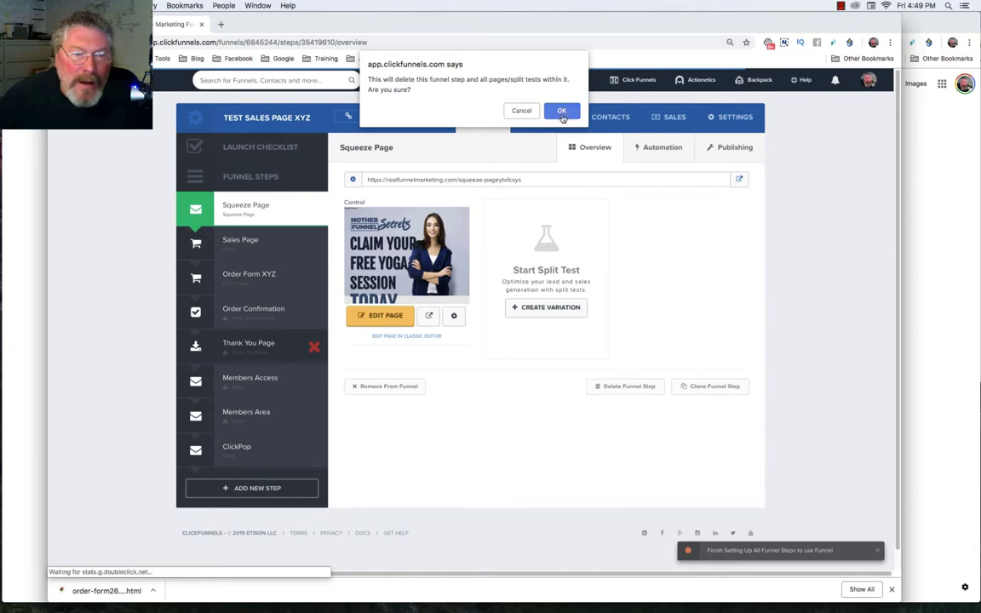
{"action": "left_click", "coordinate": [561, 112]}
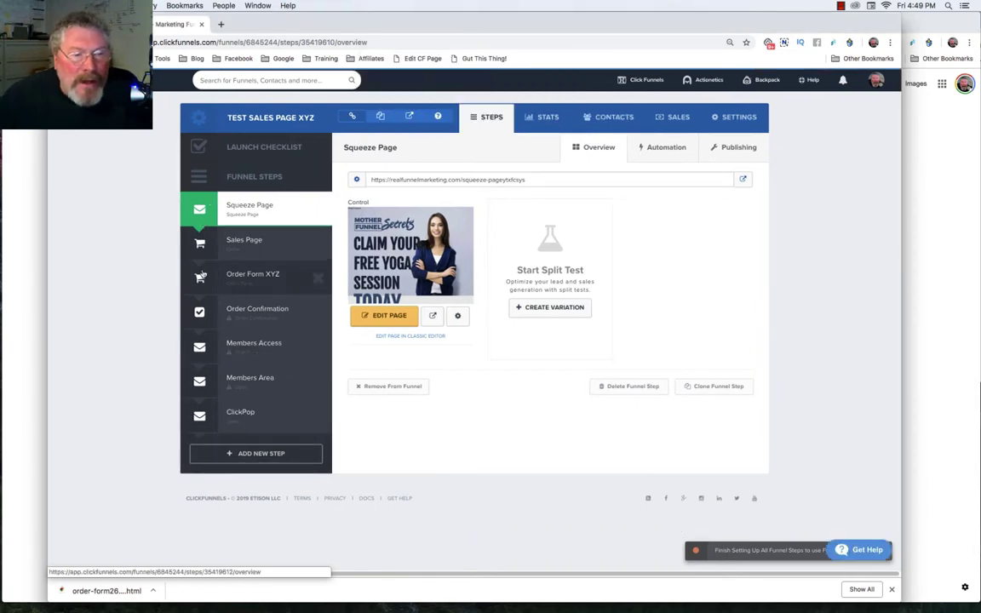
{"action": "left_click_drag", "start_coordinate": [199, 312], "coordinate": [189, 282]}
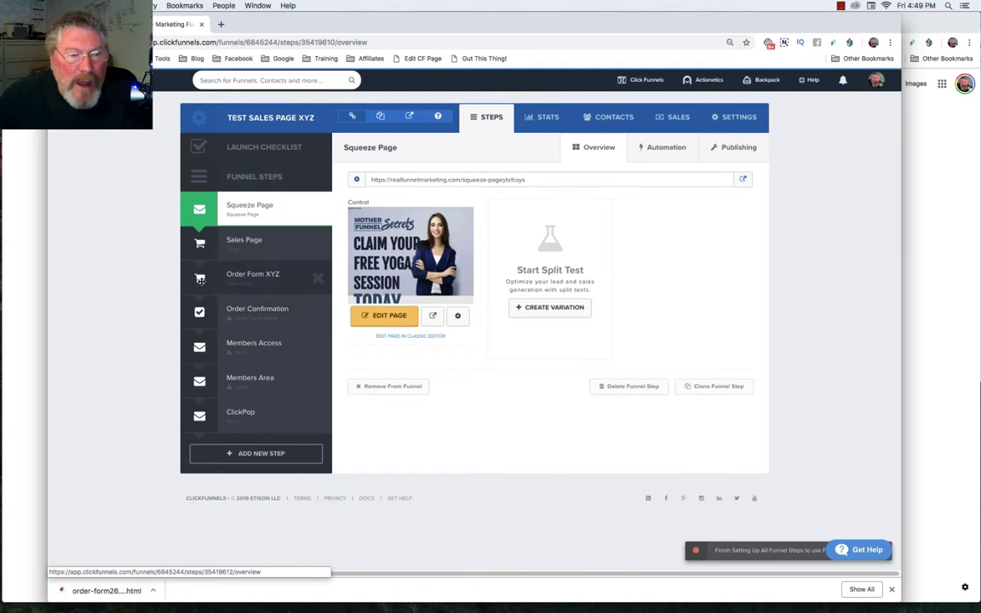
{"action": "mouse_move", "coordinate": [201, 280]}
{"action": "left_mouse_down"}
{"action": "mouse_move", "coordinate": [201, 223]}
{"action": "mouse_move", "coordinate": [195, 280]}
{"action": "left_mouse_up"}
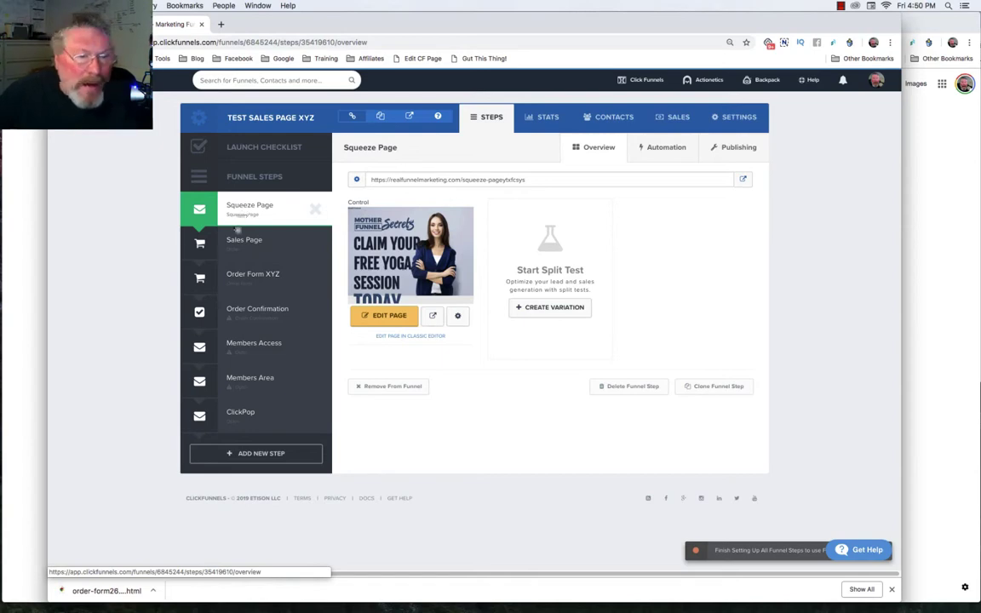
Create a new funnel step named 'test step'.
{"action": "left_click", "coordinate": [252, 453]}
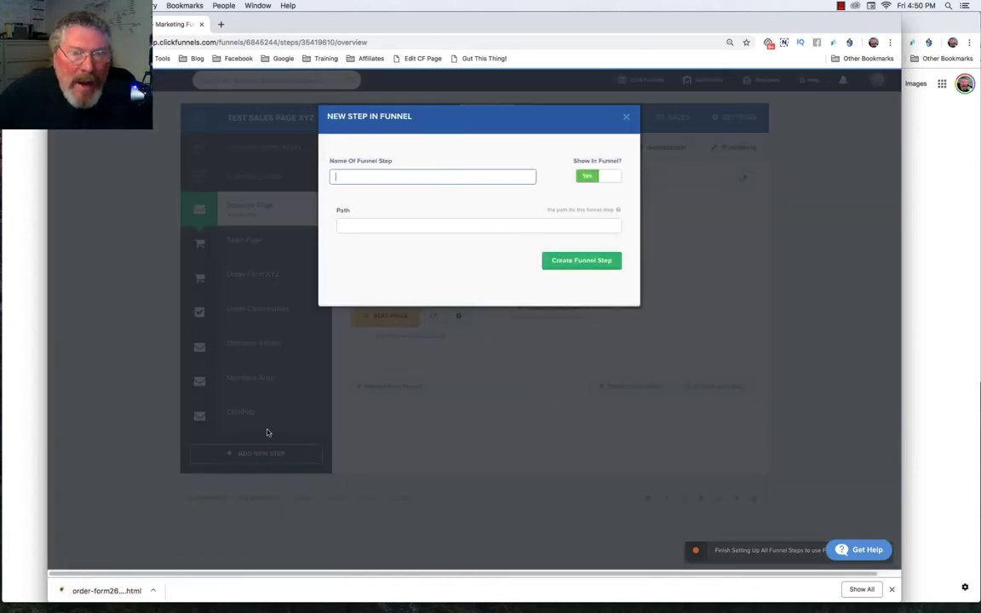
{"action": "left_click", "coordinate": [360, 177]}
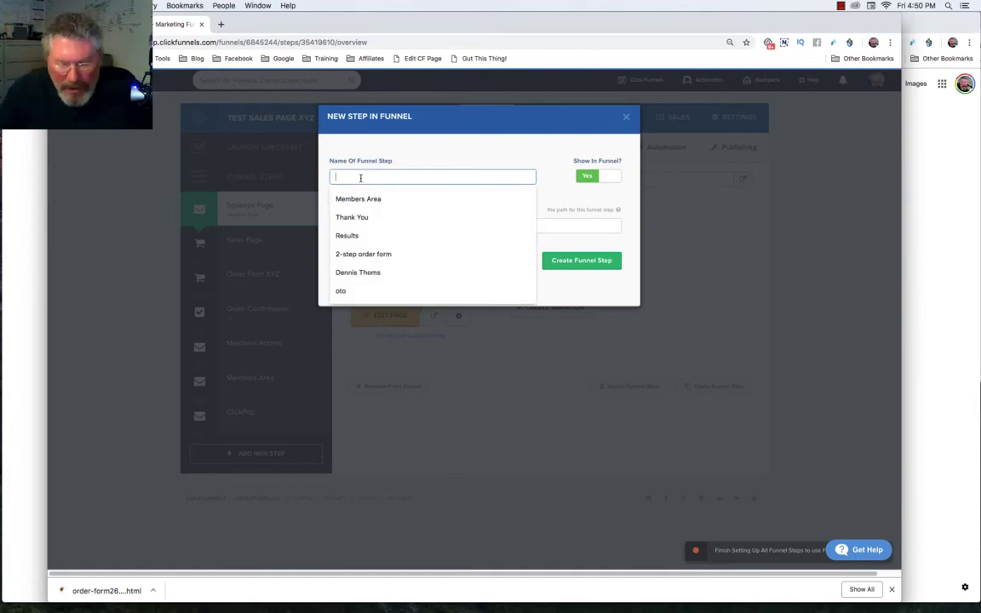
{"action": "type", "text": "test step"}
{"action": "key", "text": "Return"}
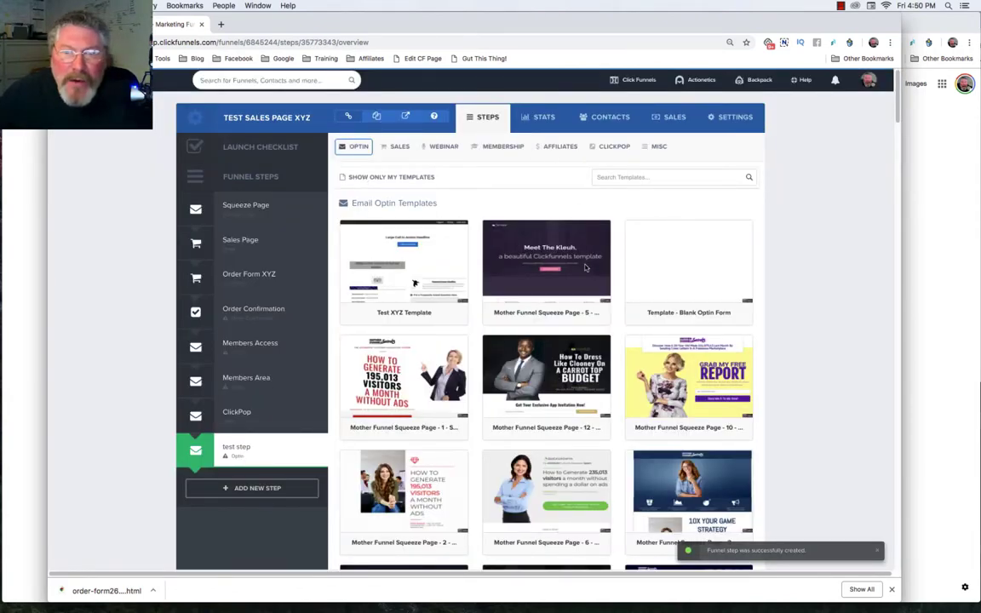
Browse the template categories and apply the Meet The Kleuh optin template (Mother Funnel Squeeze Page - 5).
{"action": "left_click", "coordinate": [413, 143]}
{"action": "left_click", "coordinate": [415, 282]}
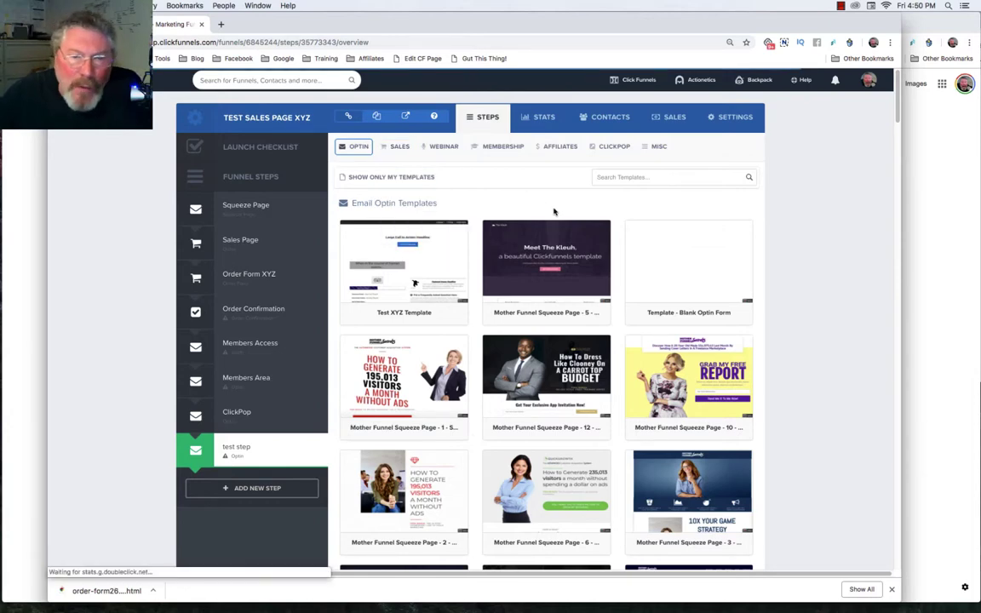
{"action": "mouse_move", "coordinate": [672, 254]}
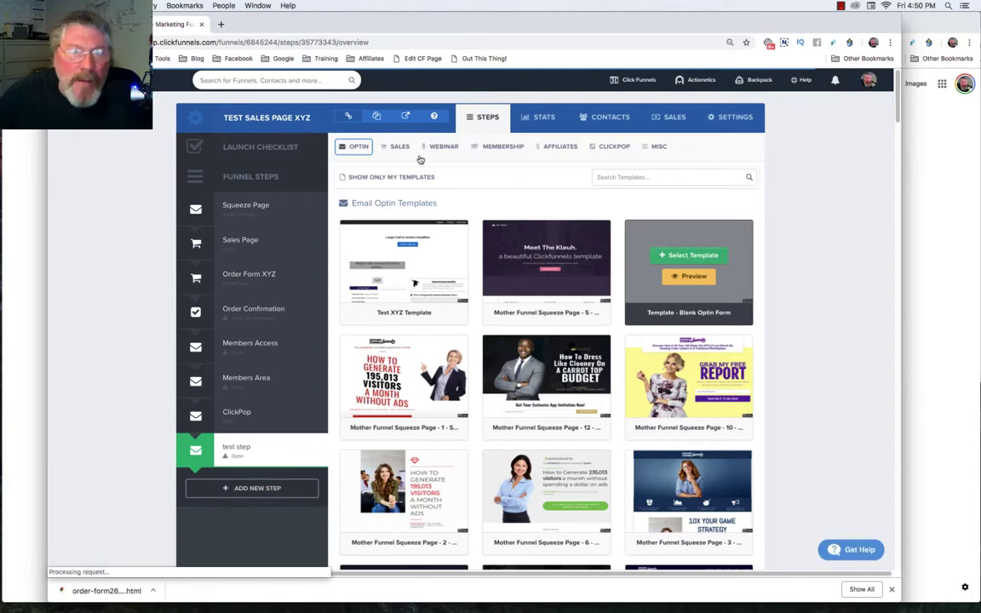
{"action": "left_click", "coordinate": [350, 149]}
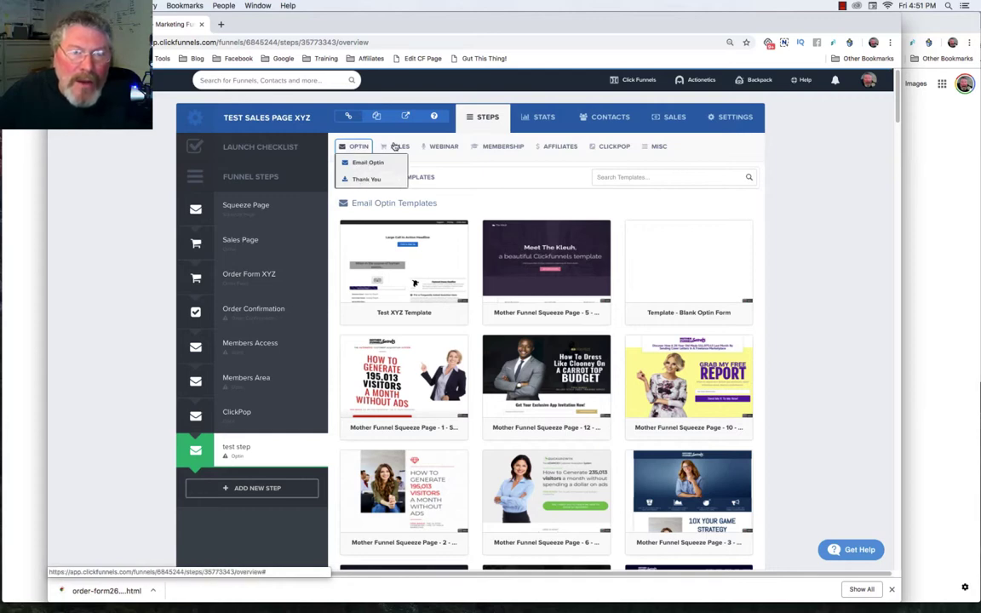
{"action": "left_click", "coordinate": [399, 148]}
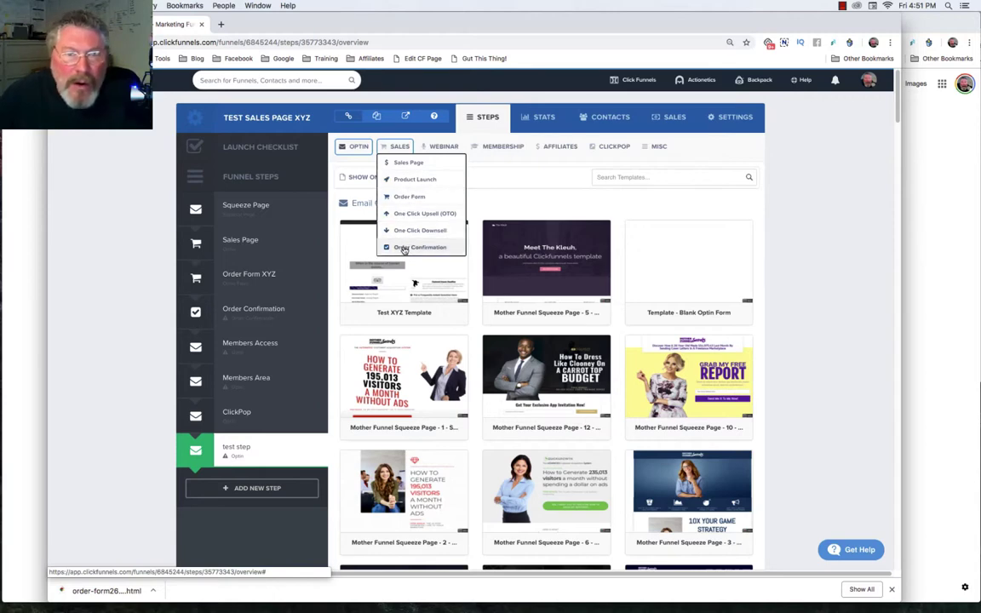
{"action": "left_click", "coordinate": [442, 148]}
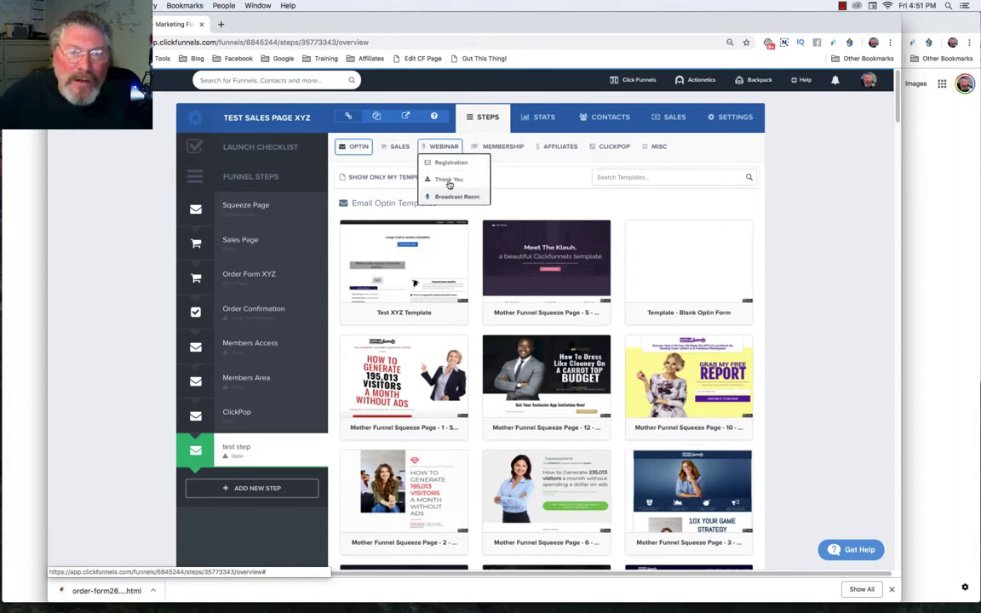
{"action": "left_click", "coordinate": [498, 146]}
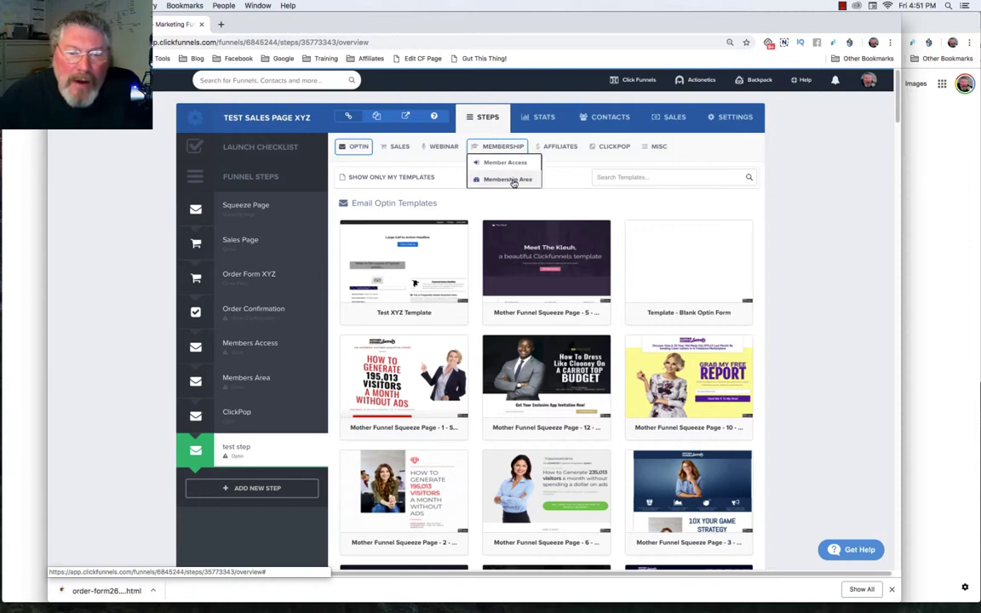
{"action": "left_click", "coordinate": [559, 149]}
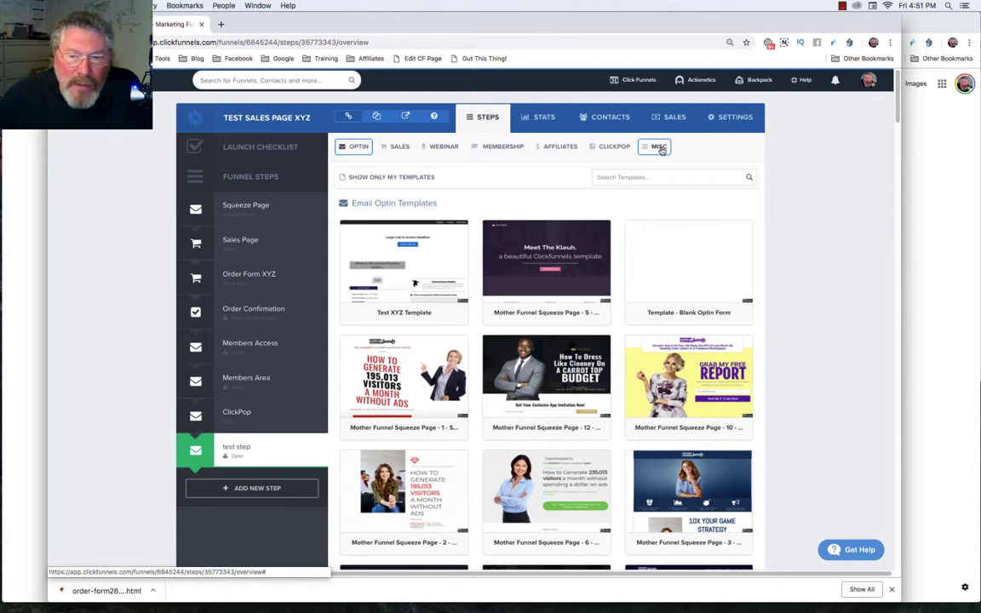
{"action": "left_click", "coordinate": [544, 258]}
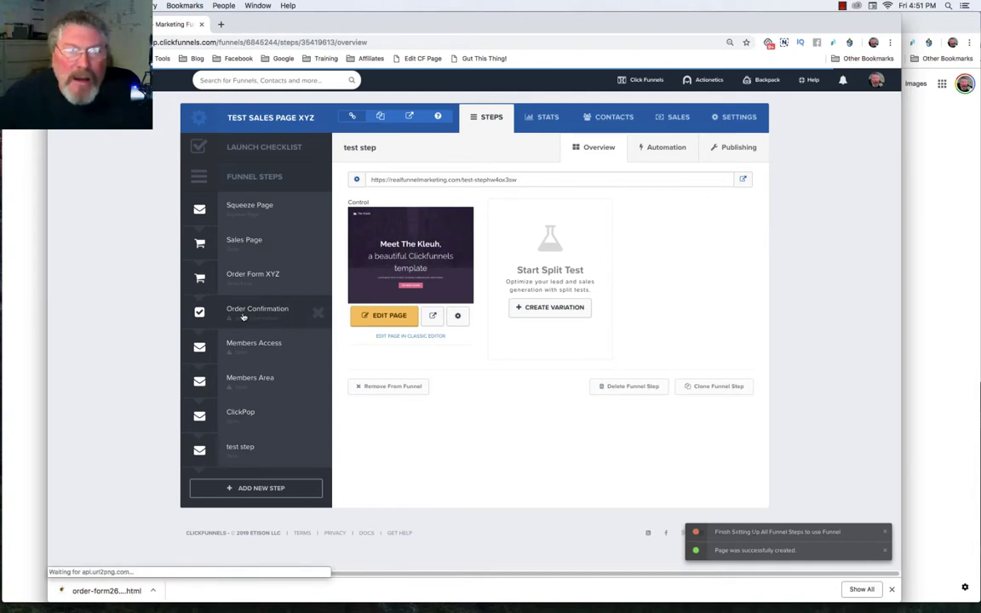
Apply the Webinar Reg 2-Step with Timer registration template to the Order Confirmation step.
{"action": "left_click", "coordinate": [243, 316]}
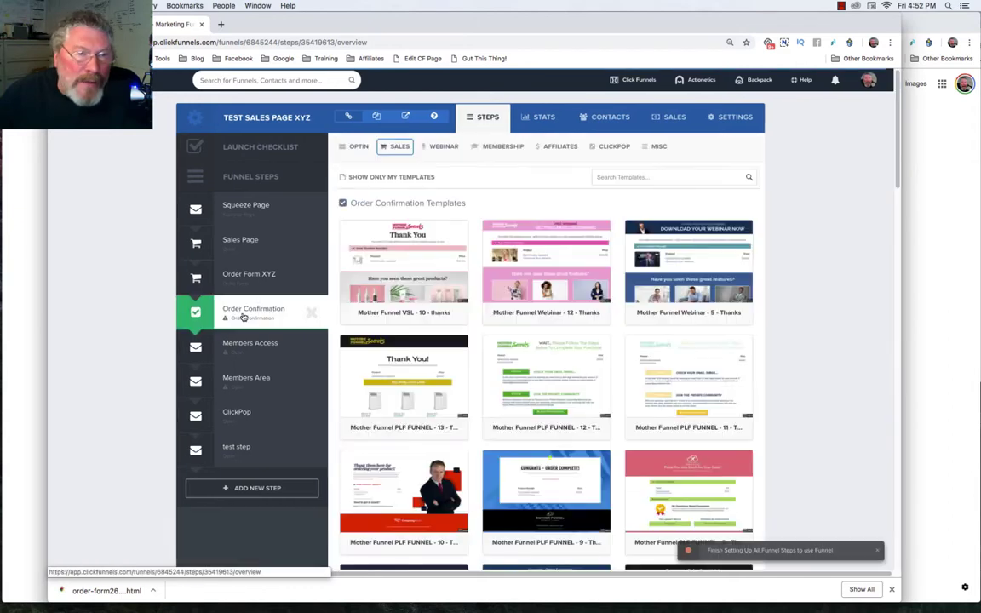
{"action": "left_click", "coordinate": [443, 147]}
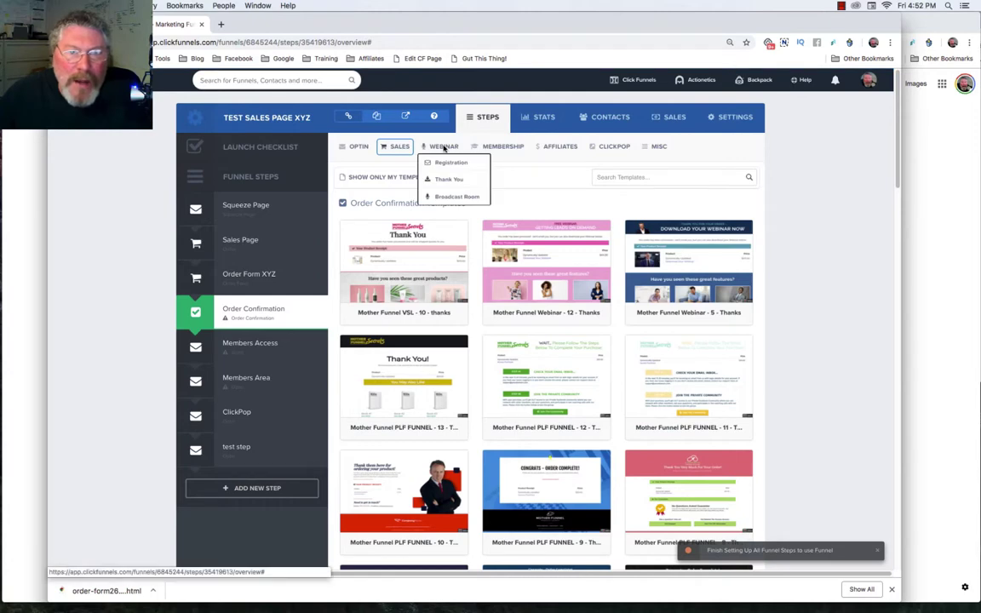
{"action": "left_click", "coordinate": [442, 163]}
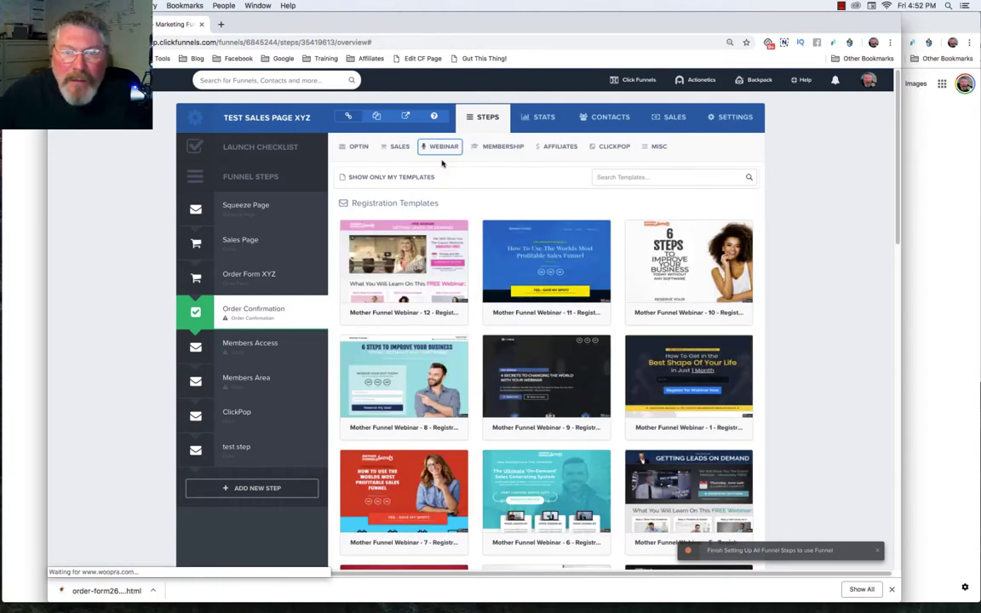
{"action": "left_click", "coordinate": [441, 145]}
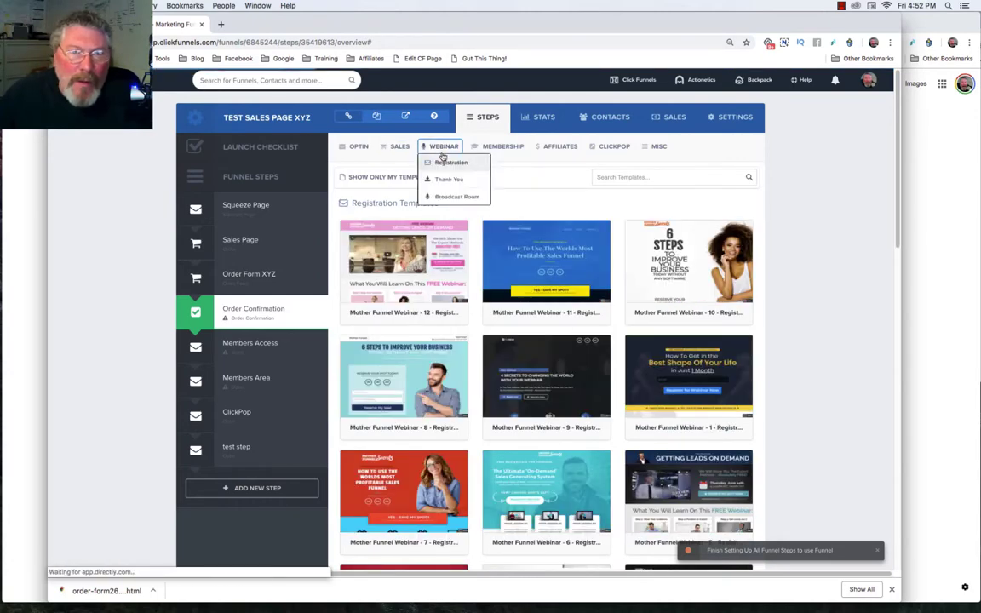
{"action": "left_click", "coordinate": [445, 163]}
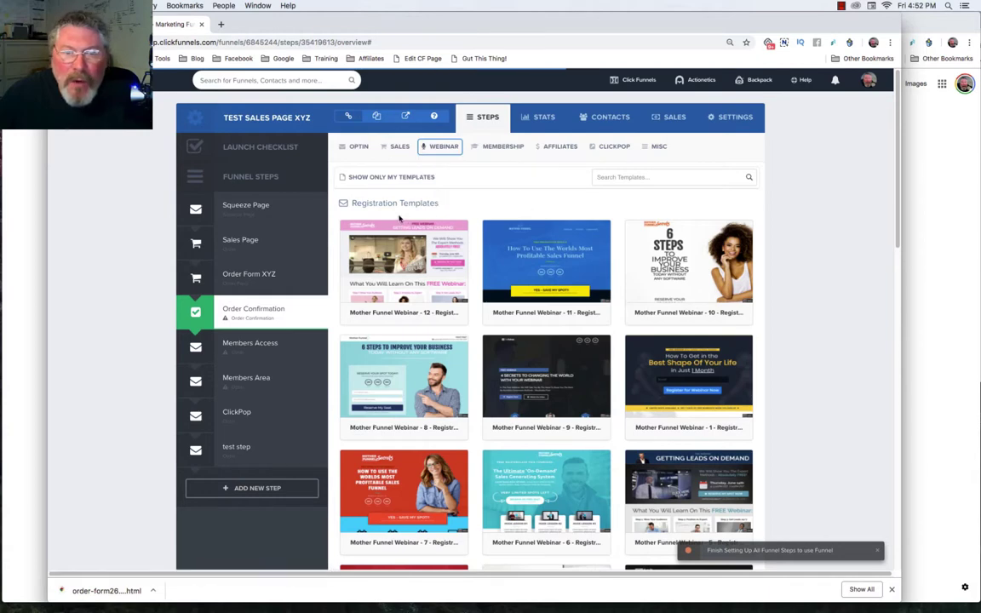
{"action": "mouse_move", "coordinate": [537, 246]}
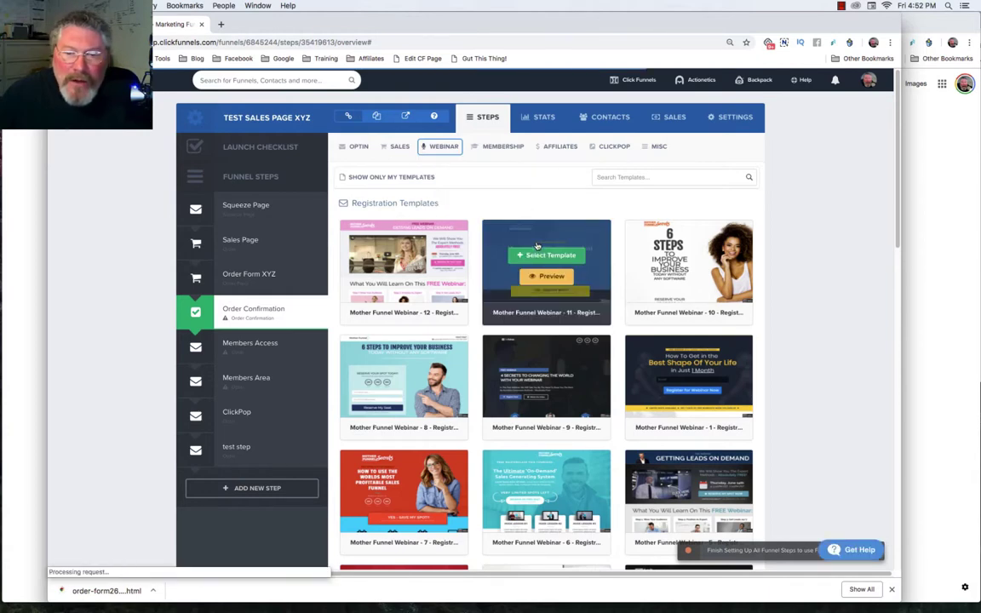
{"action": "scroll", "coordinate": [537, 246], "scroll_direction": "down", "scroll_amount": 15}
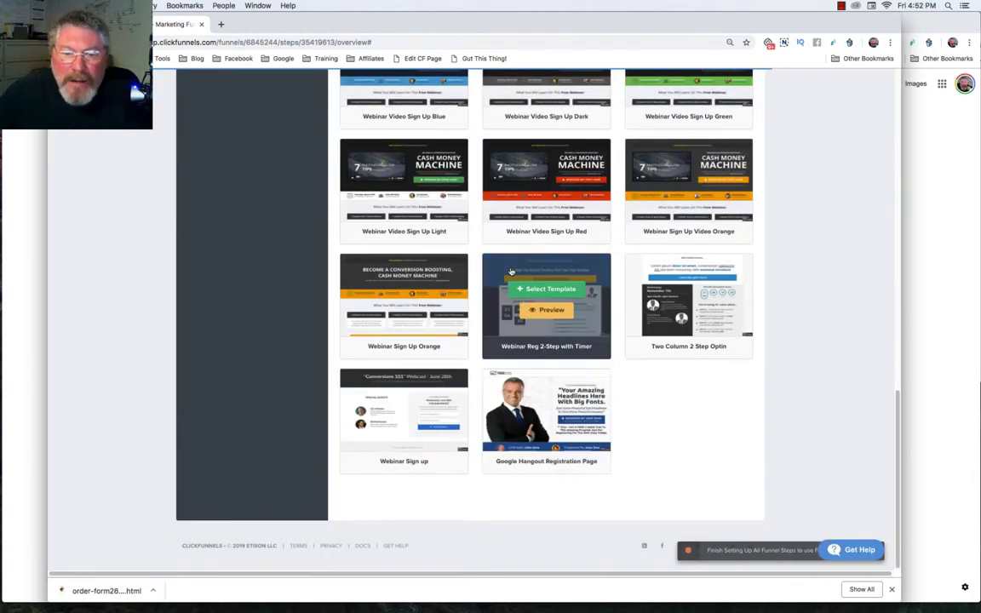
{"action": "left_click", "coordinate": [543, 289]}
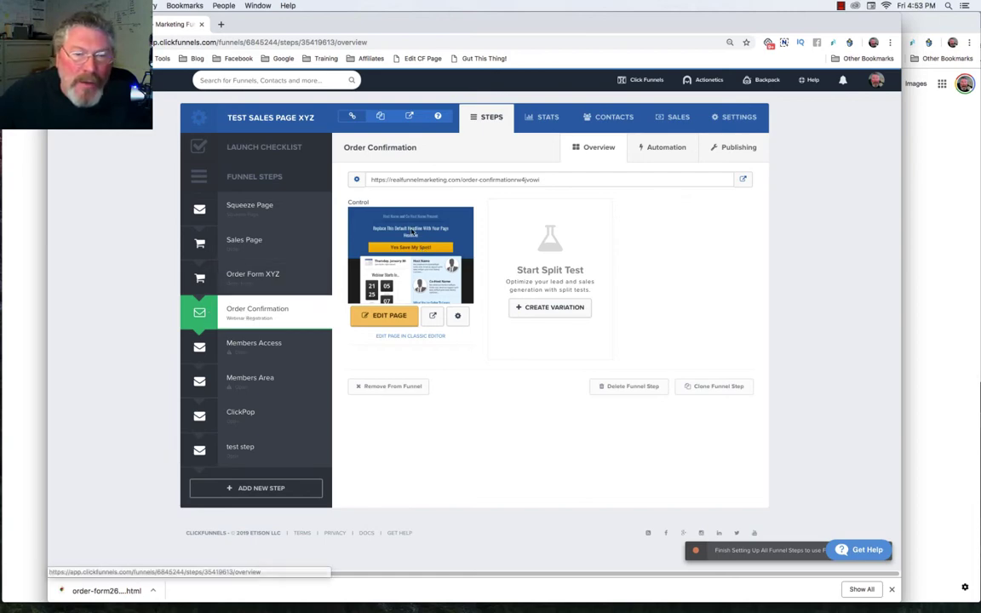
Remove Order Confirmation and then test step from the funnel into Other Funnel Steps.
{"action": "left_click", "coordinate": [388, 390]}
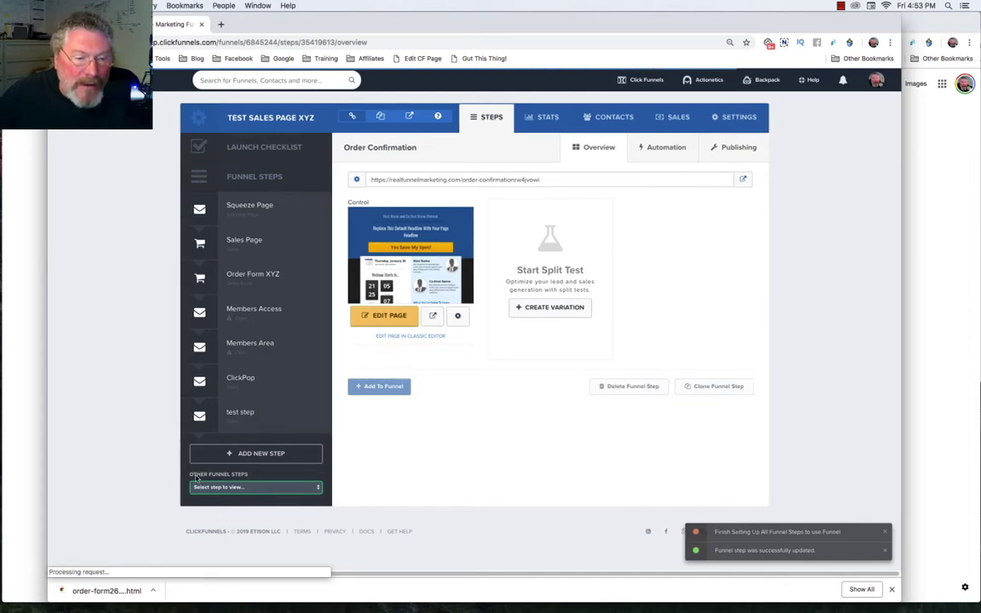
{"action": "left_click", "coordinate": [238, 487]}
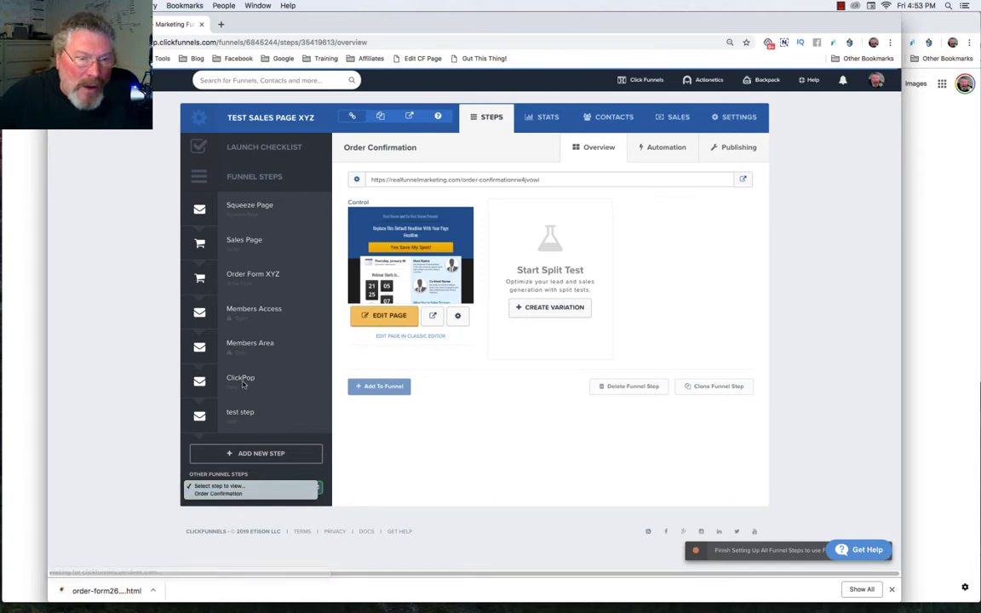
{"action": "left_click", "coordinate": [257, 313]}
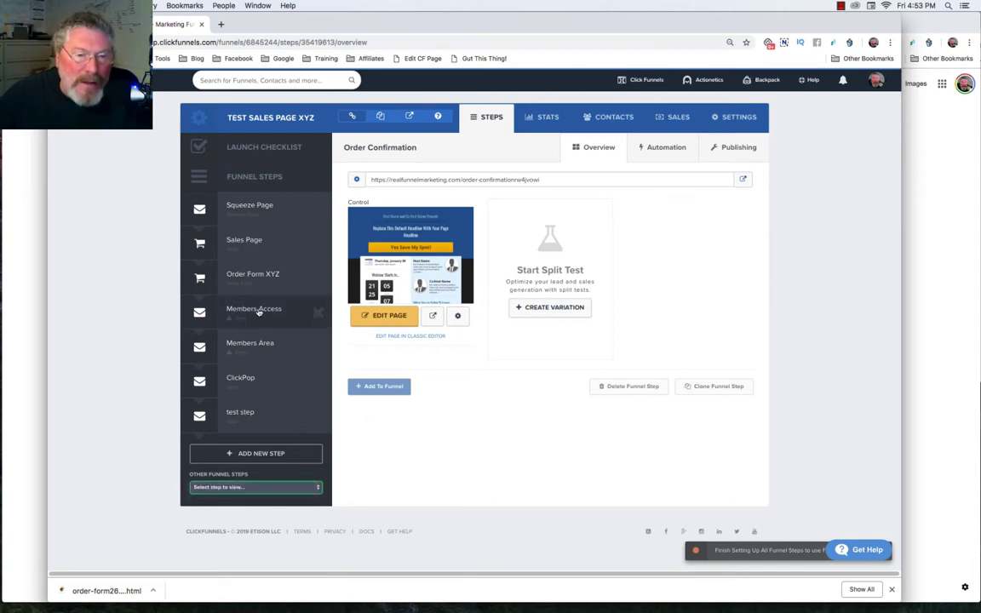
{"action": "left_click", "coordinate": [246, 413]}
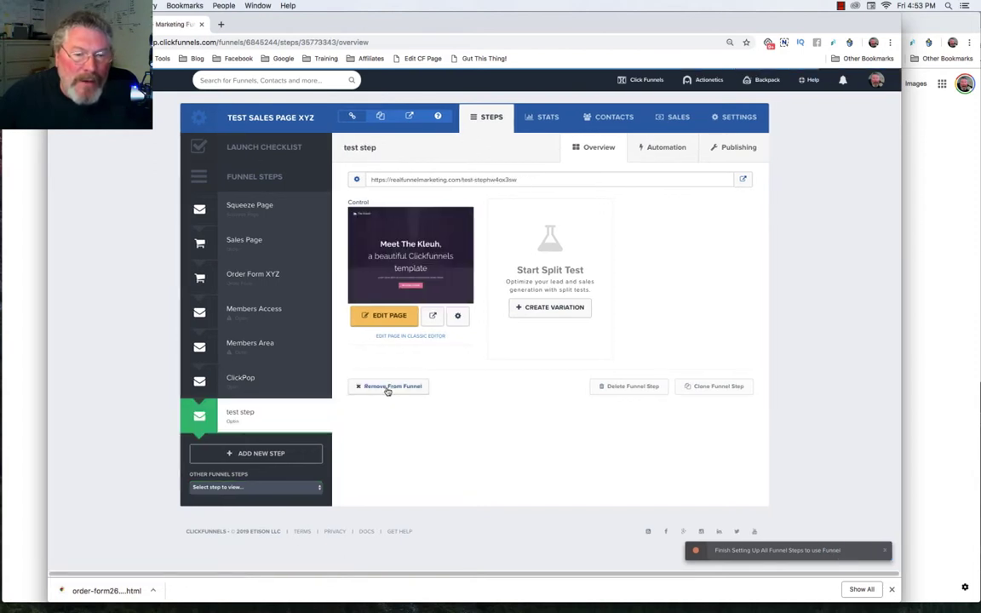
{"action": "left_click", "coordinate": [387, 390]}
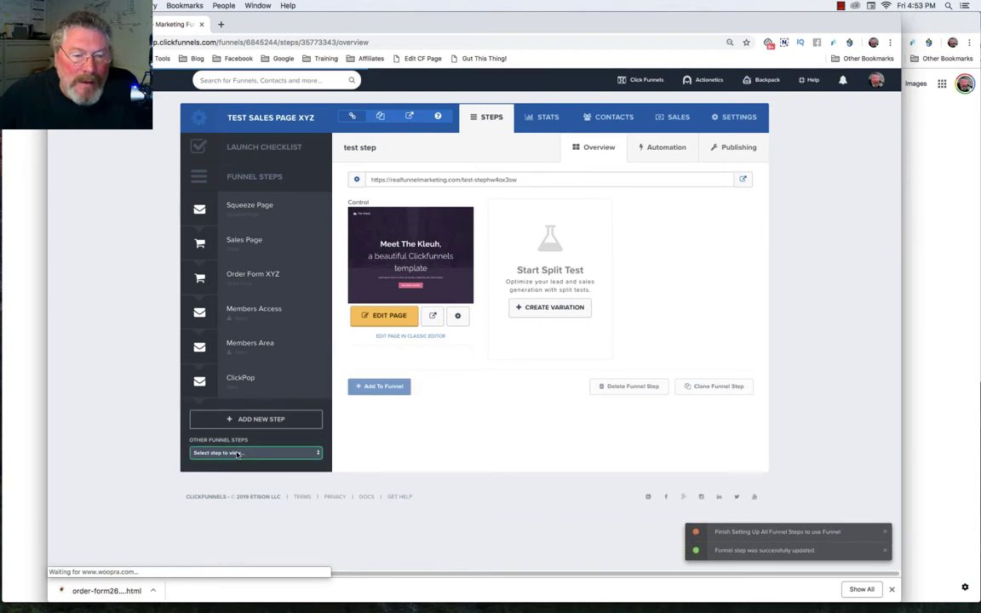
Re-add Order Confirmation from Other Funnel Steps and drag it right below Order Form XYZ.
{"action": "left_click", "coordinate": [238, 452]}
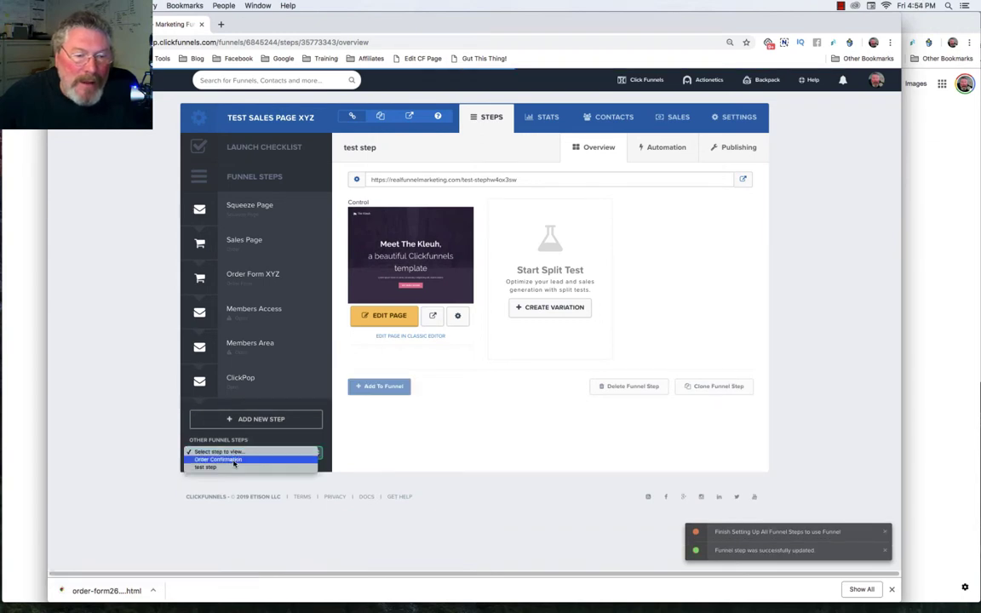
{"action": "left_click", "coordinate": [234, 459]}
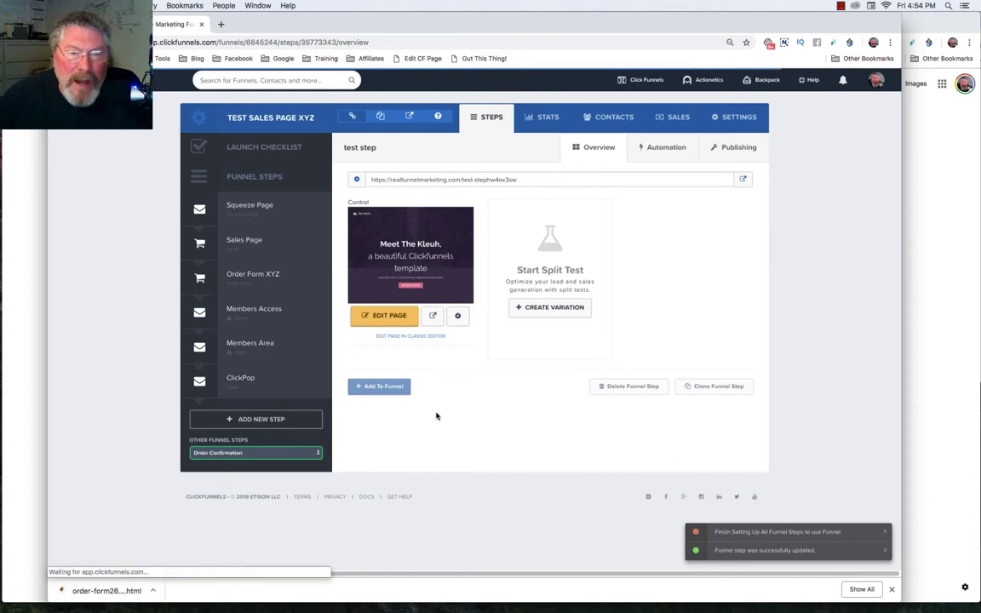
{"action": "left_click", "coordinate": [381, 387]}
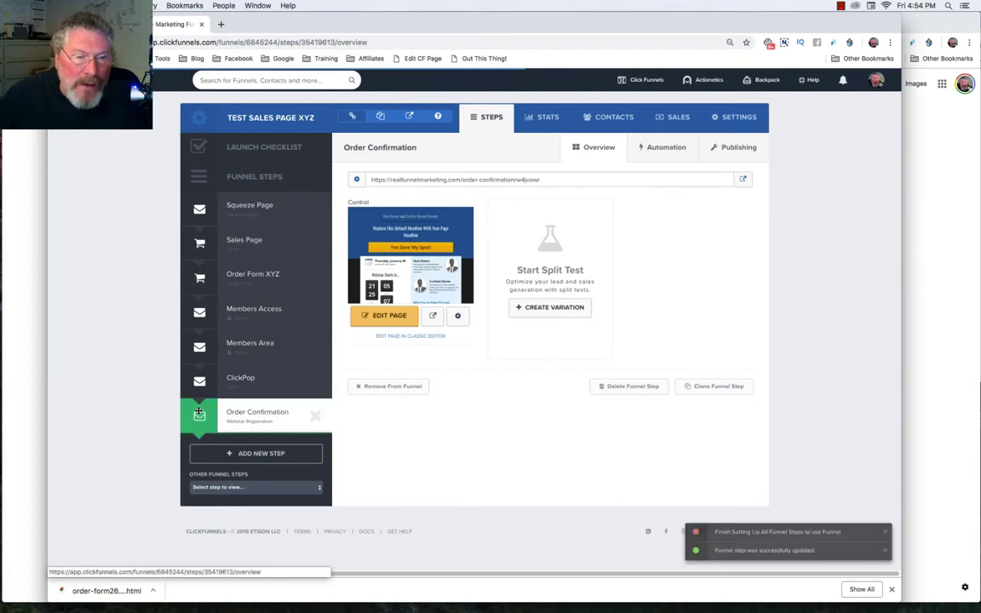
{"action": "mouse_move", "coordinate": [208, 313]}
{"action": "left_mouse_down"}
{"action": "mouse_move", "coordinate": [189, 269]}
{"action": "mouse_move", "coordinate": [207, 294]}
{"action": "left_mouse_up"}
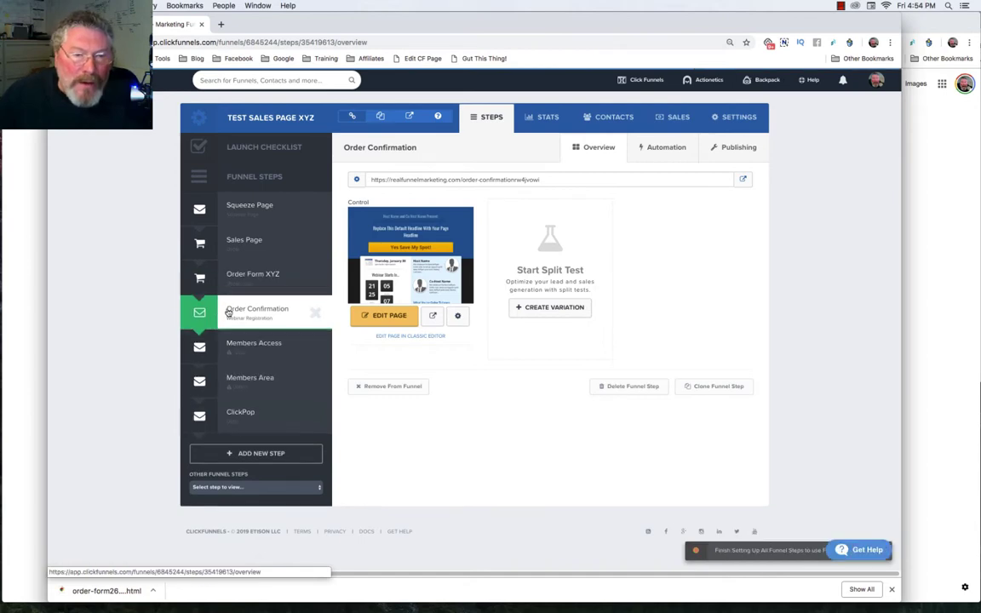
Restore test step from Other Funnel Steps into the funnel, then permanently delete it.
{"action": "left_click", "coordinate": [236, 490]}
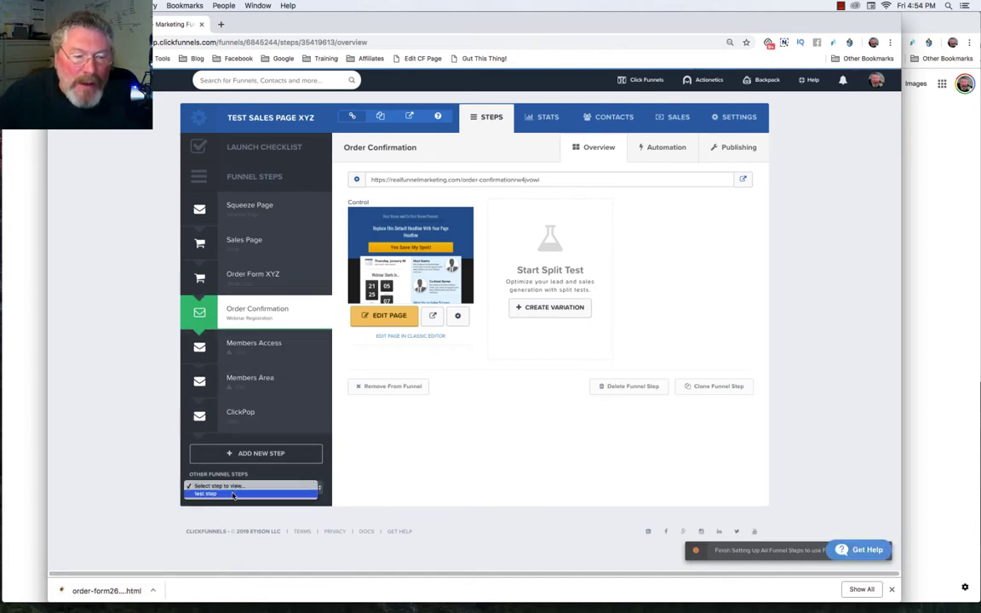
{"action": "left_click", "coordinate": [231, 497]}
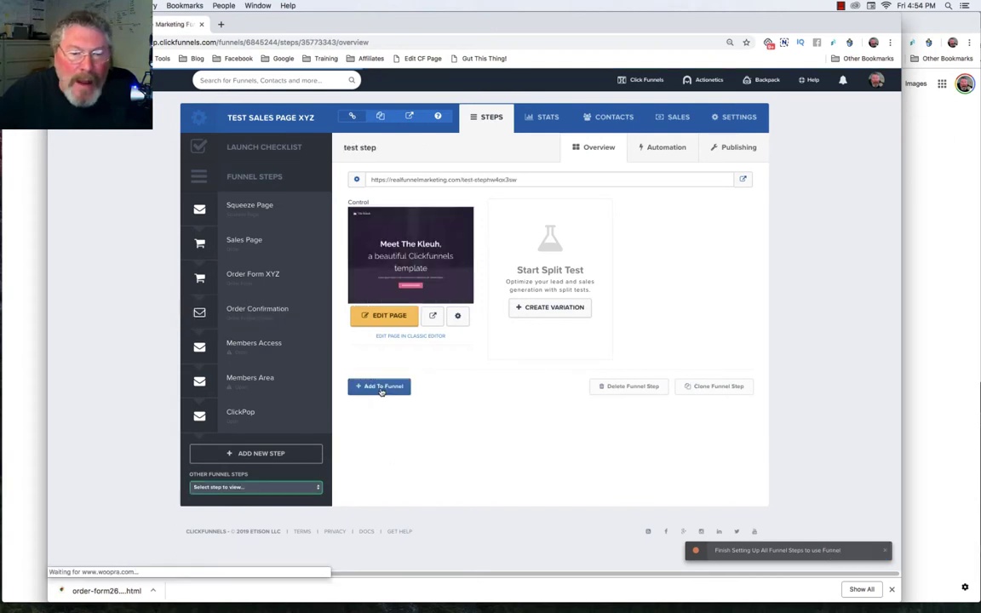
{"action": "left_click", "coordinate": [381, 387]}
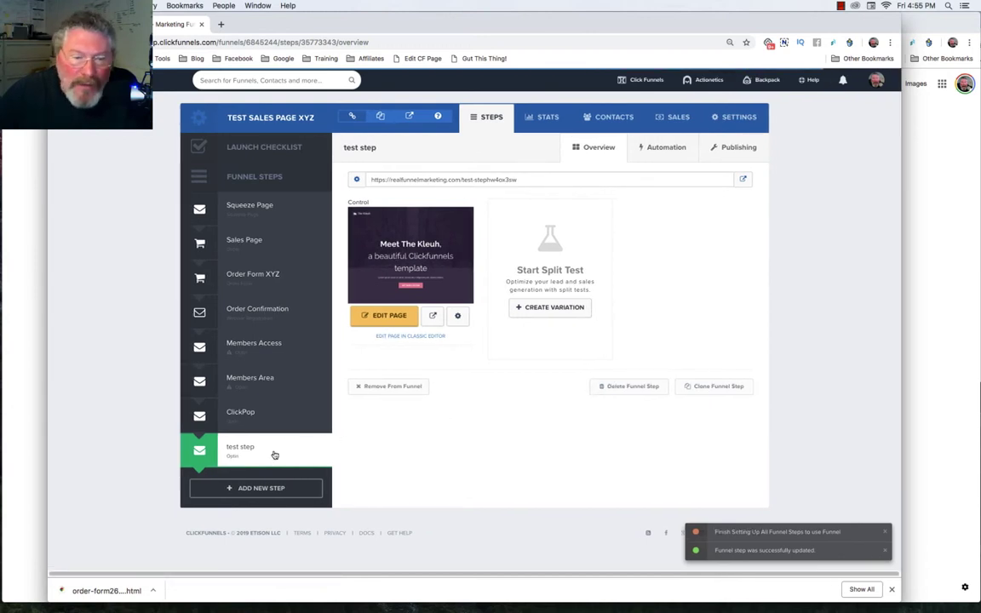
{"action": "left_click", "coordinate": [625, 387]}
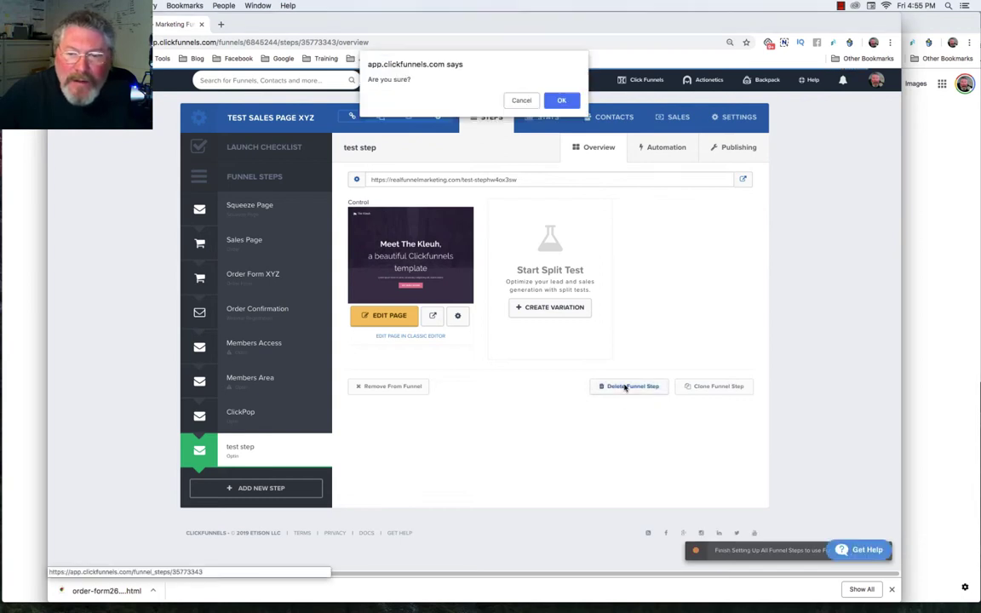
{"action": "left_click", "coordinate": [560, 99]}
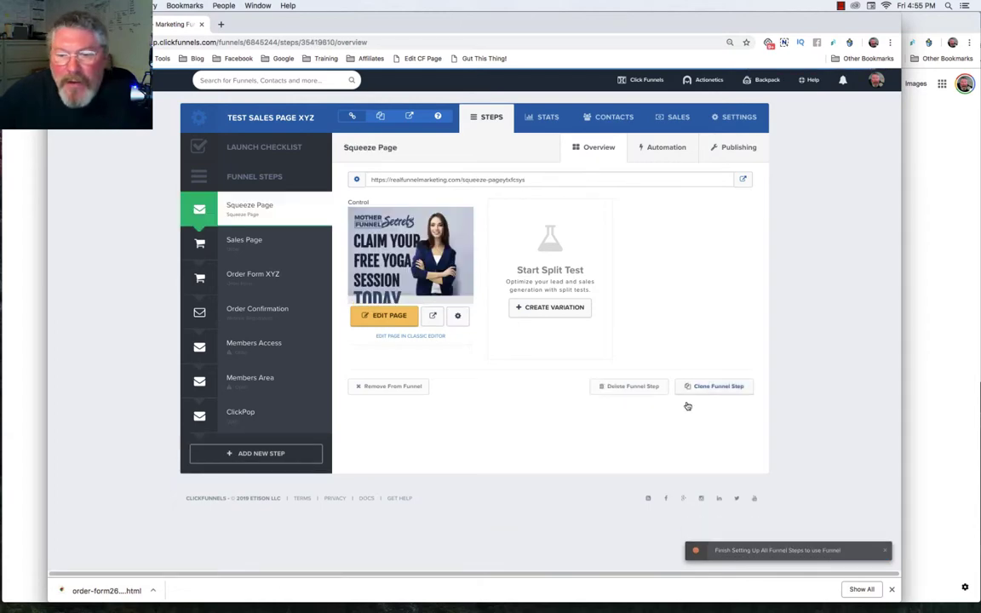
Clone the Squeeze Page step, add the clone to the funnel, and move it to second place.
{"action": "left_click", "coordinate": [715, 387]}
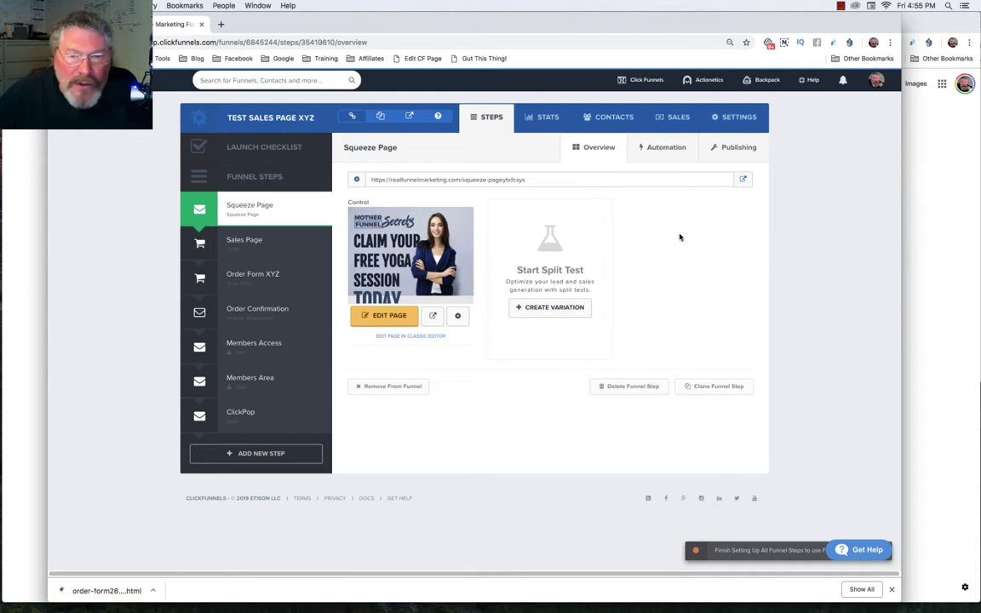
{"action": "left_click", "coordinate": [698, 386]}
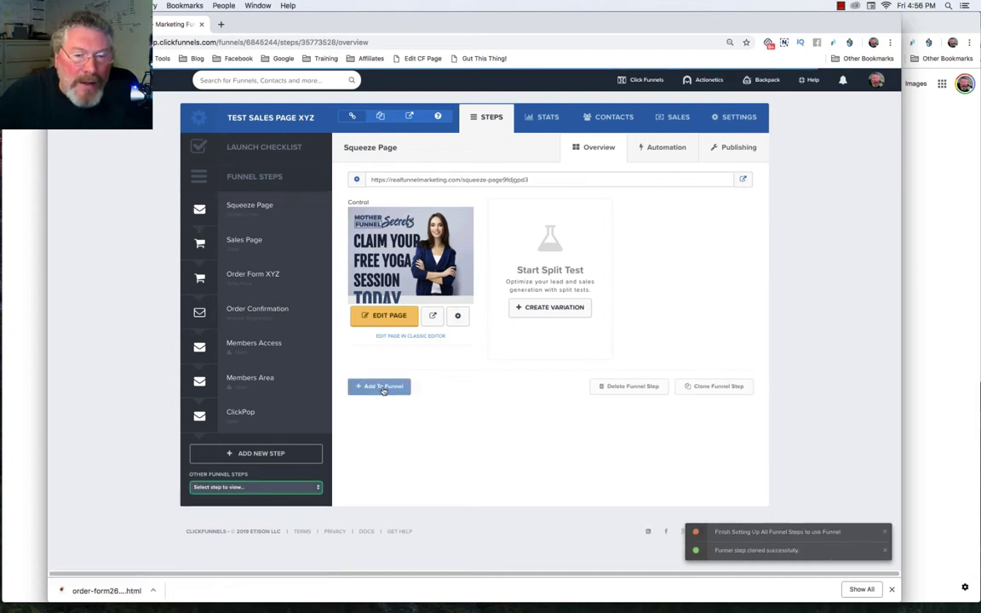
{"action": "left_click", "coordinate": [256, 487]}
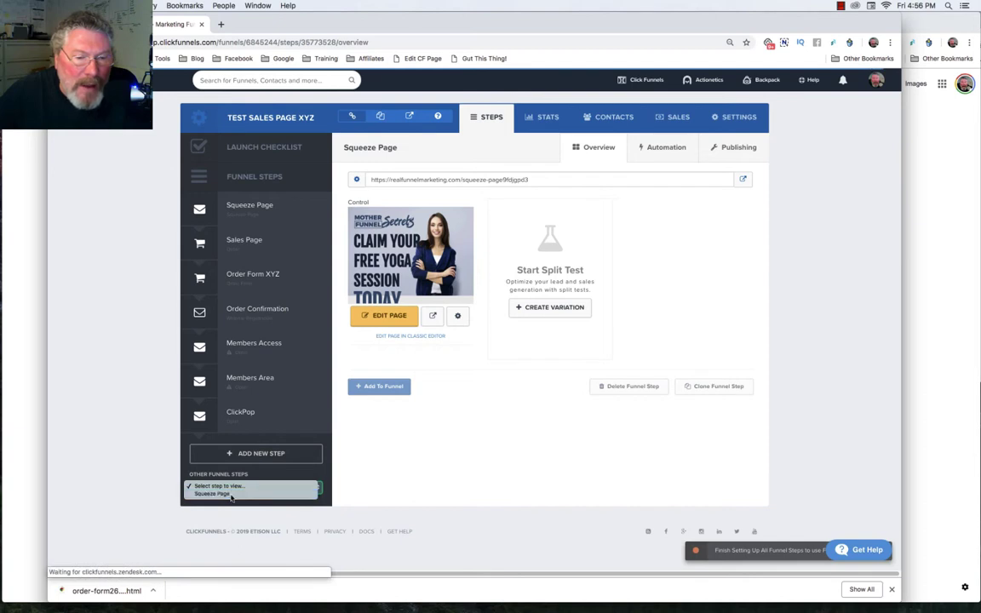
{"action": "left_click", "coordinate": [380, 389]}
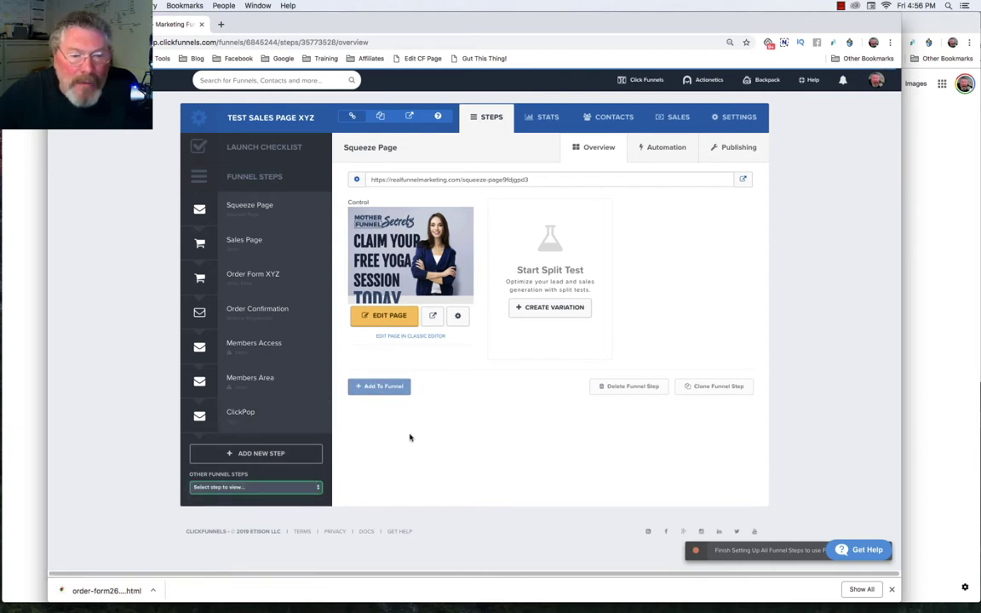
{"action": "left_click", "coordinate": [383, 386]}
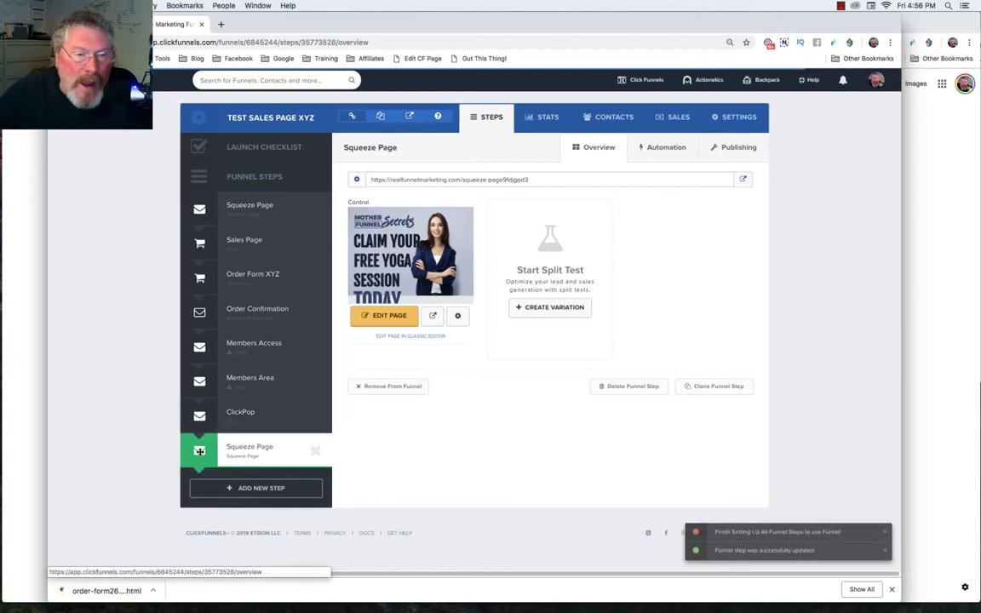
{"action": "left_click_drag", "start_coordinate": [210, 242], "coordinate": [212, 233]}
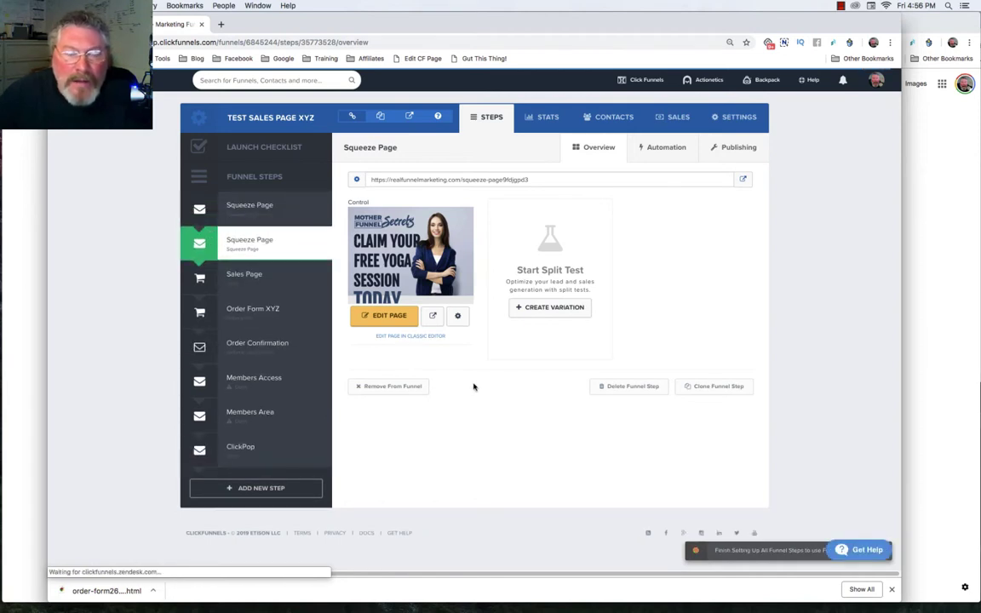
Set the page name to Free Course and its path to free-course, then update the page.
{"action": "left_click", "coordinate": [457, 318]}
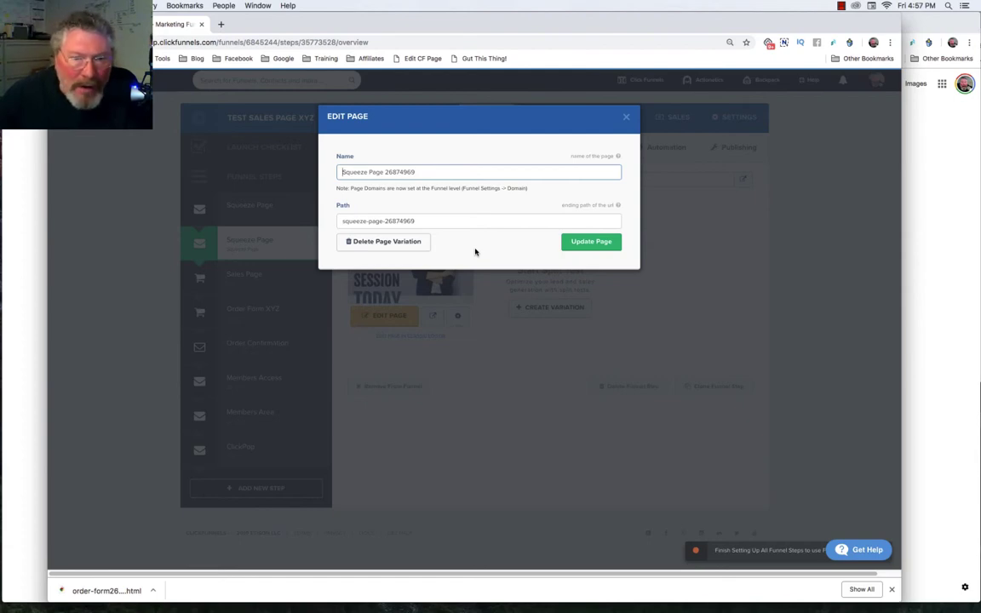
{"action": "left_click_drag", "start_coordinate": [418, 171], "coordinate": [343, 171]}
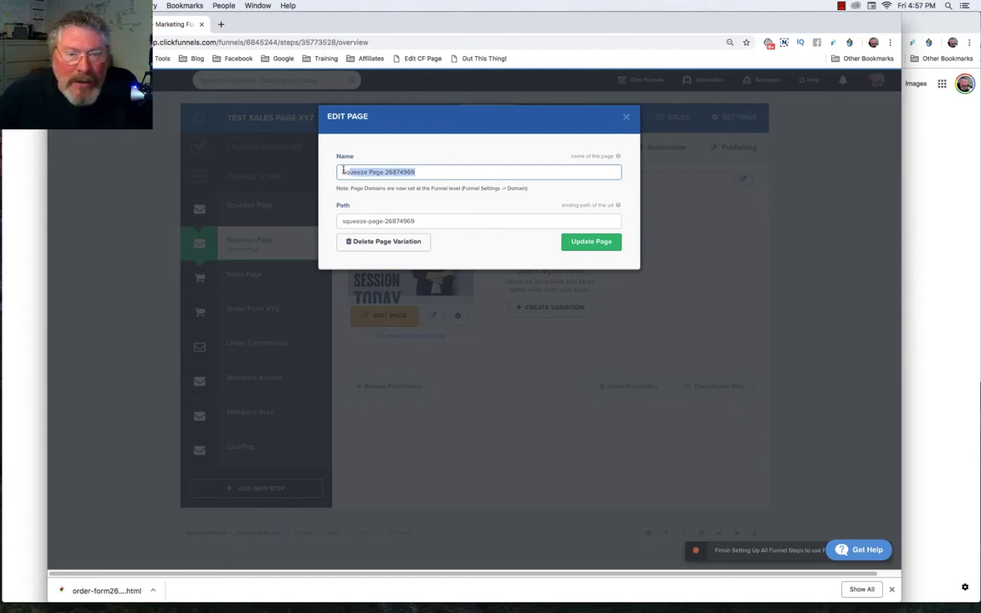
{"action": "type", "text": "F"}
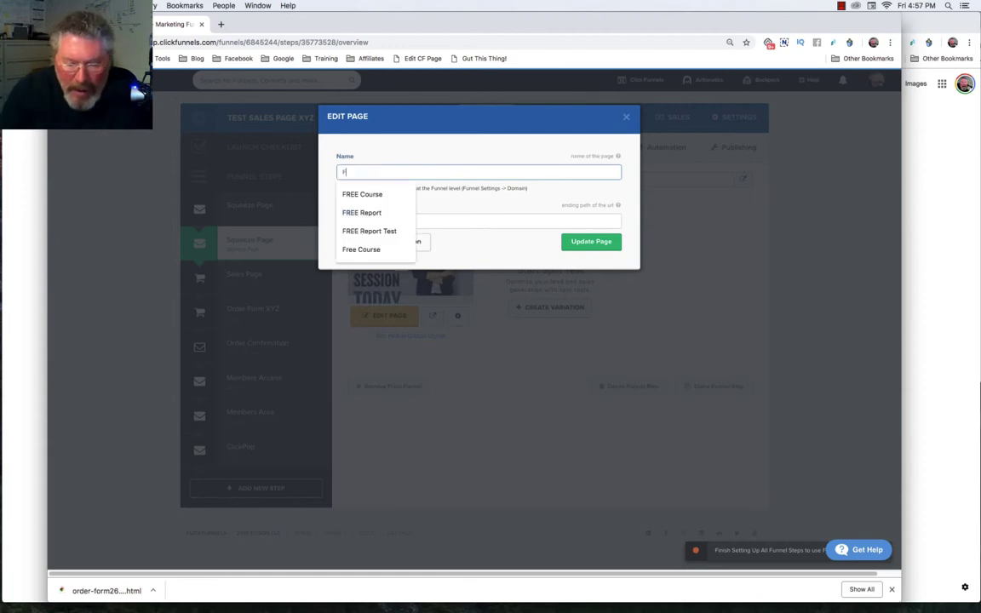
{"action": "type", "text": "iee "}
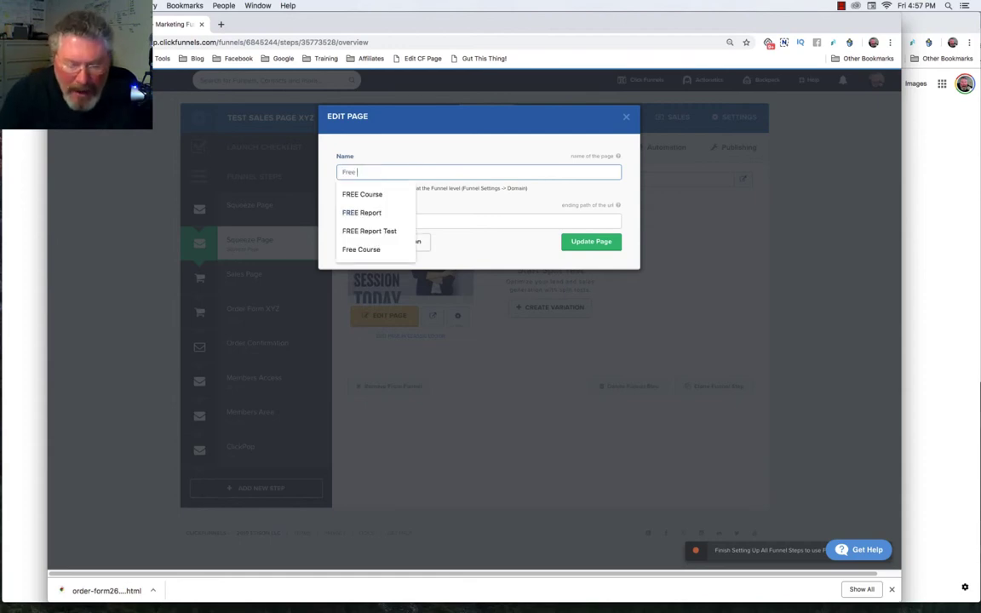
{"action": "type", "text": "Course"}
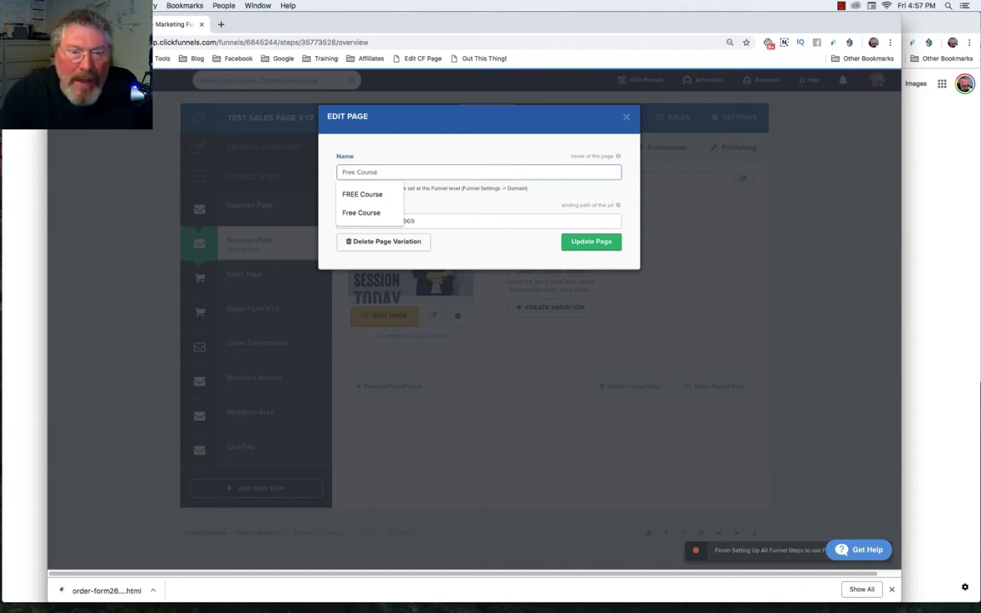
{"action": "key", "text": "Tab"}
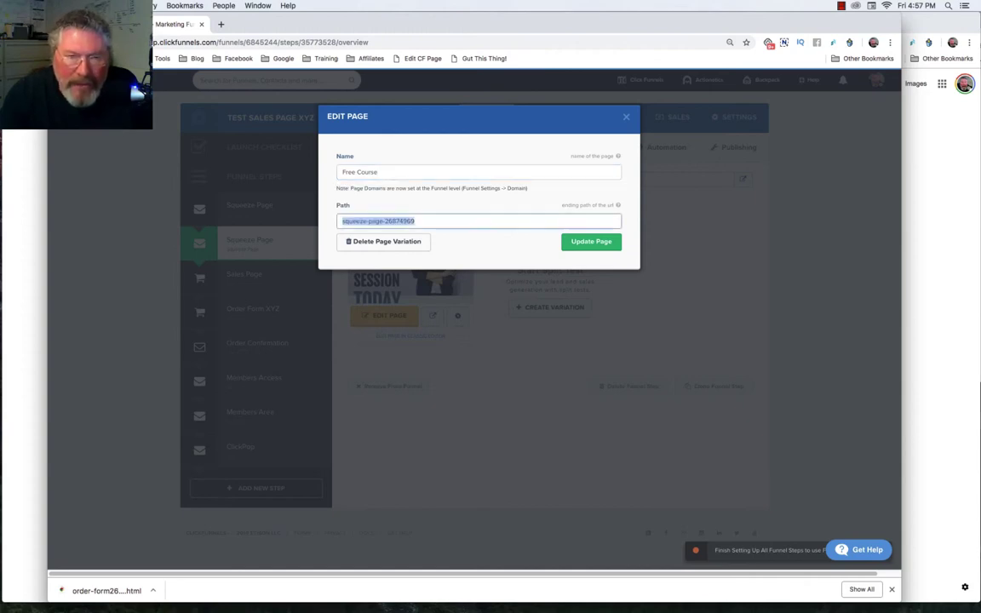
{"action": "type", "text": "free-course"}
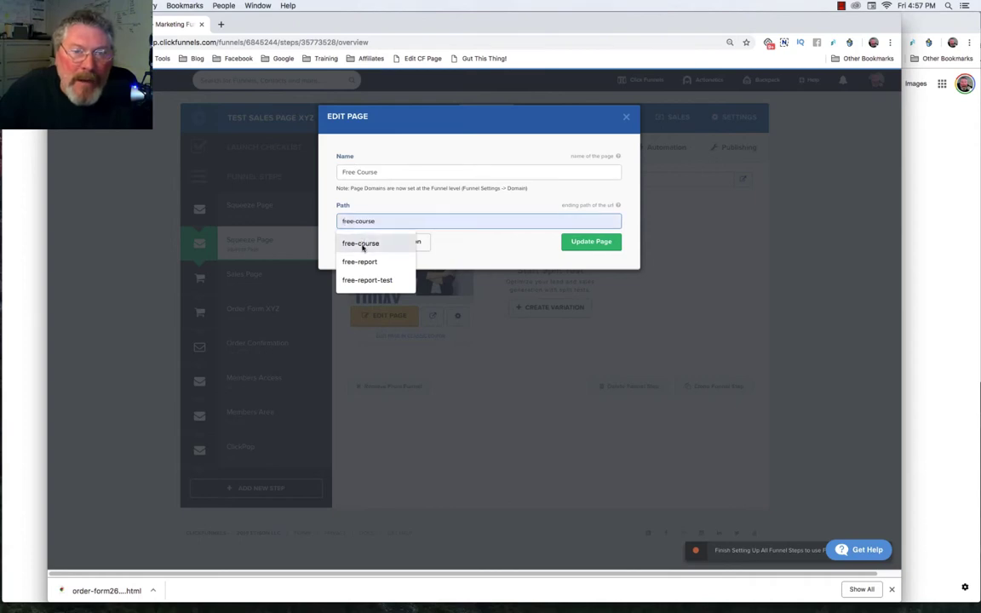
{"action": "left_click", "coordinate": [362, 244]}
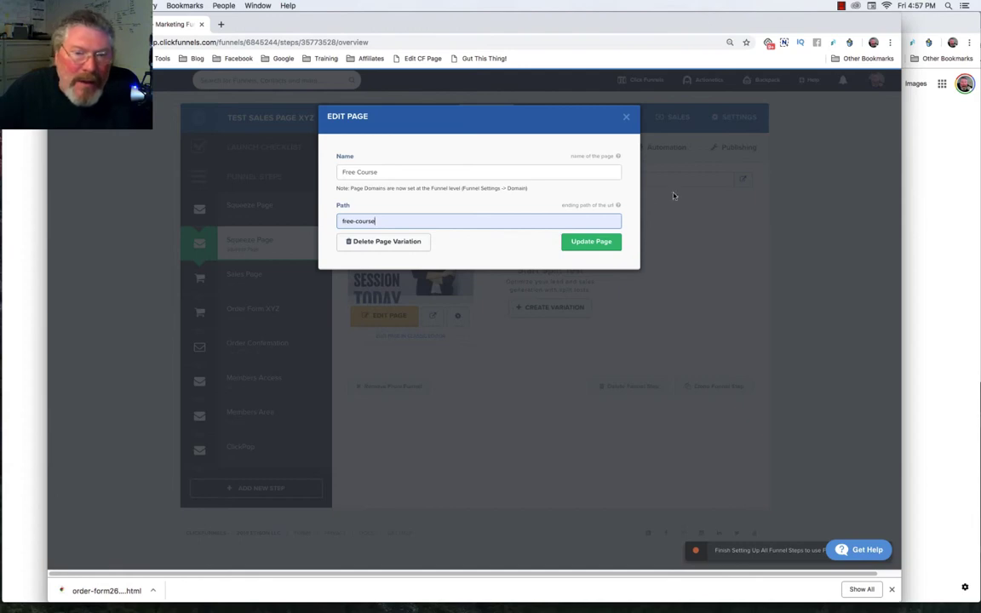
{"action": "left_click", "coordinate": [587, 242]}
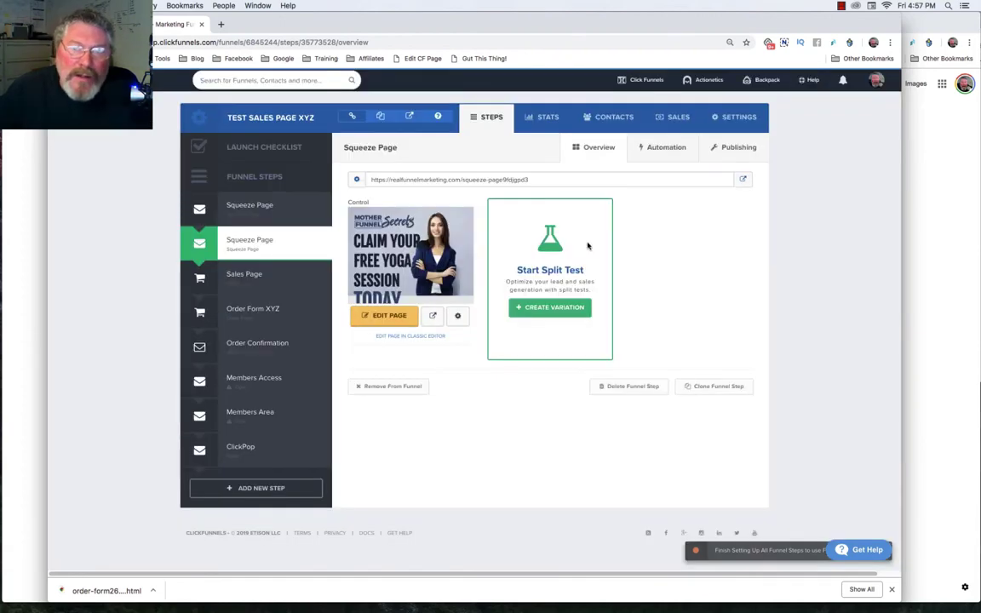
Recheck the Free Course page settings and save them again.
{"action": "left_click", "coordinate": [732, 149]}
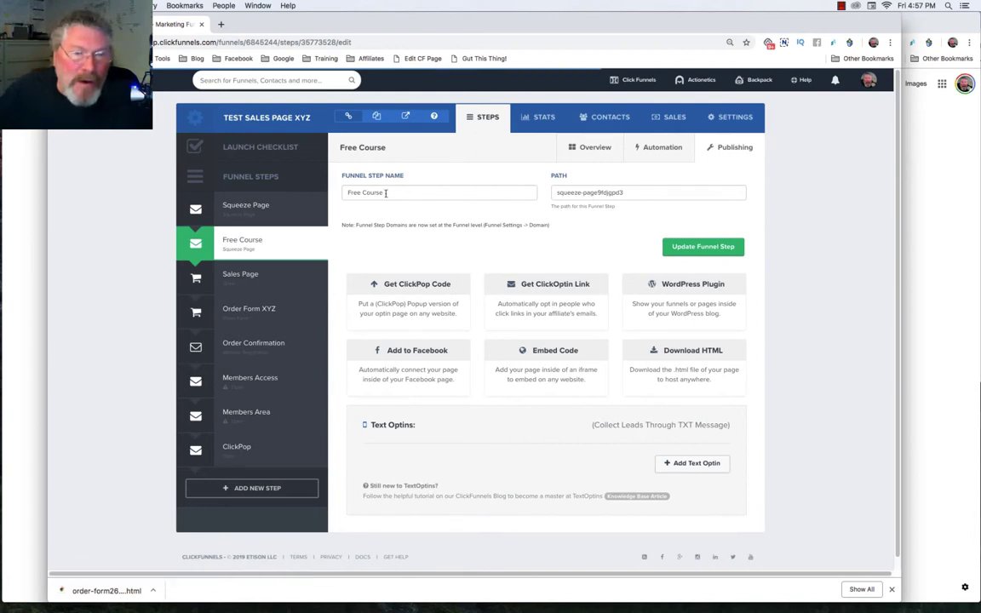
{"action": "left_click", "coordinate": [245, 241]}
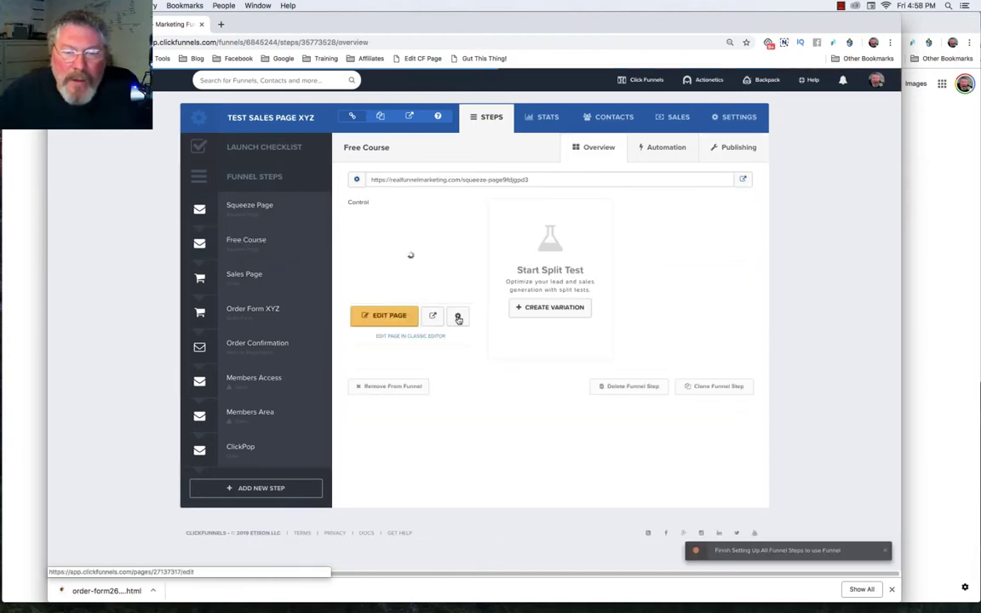
{"action": "left_click", "coordinate": [458, 317]}
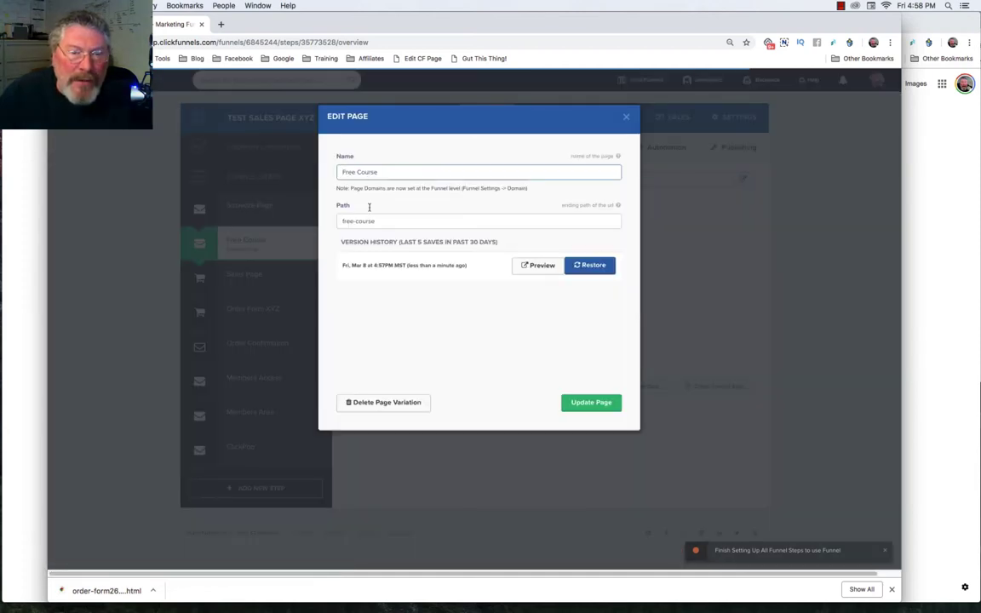
{"action": "left_click", "coordinate": [587, 403]}
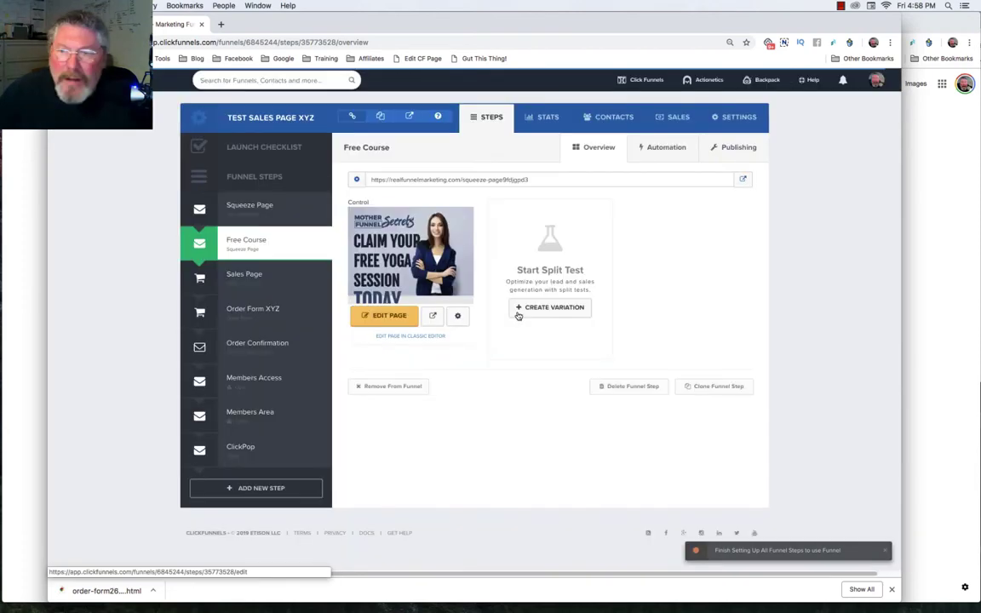
Clear the old squeeze-page path in Publishing so the step gets path free-coursesszctll.
{"action": "left_click", "coordinate": [732, 148]}
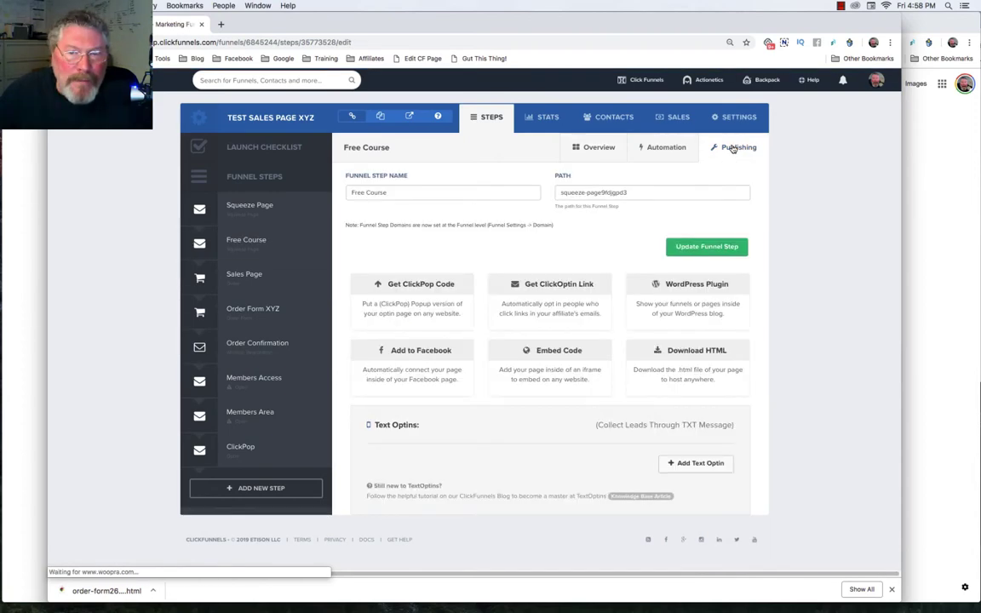
{"action": "triple_click", "coordinate": [555, 194]}
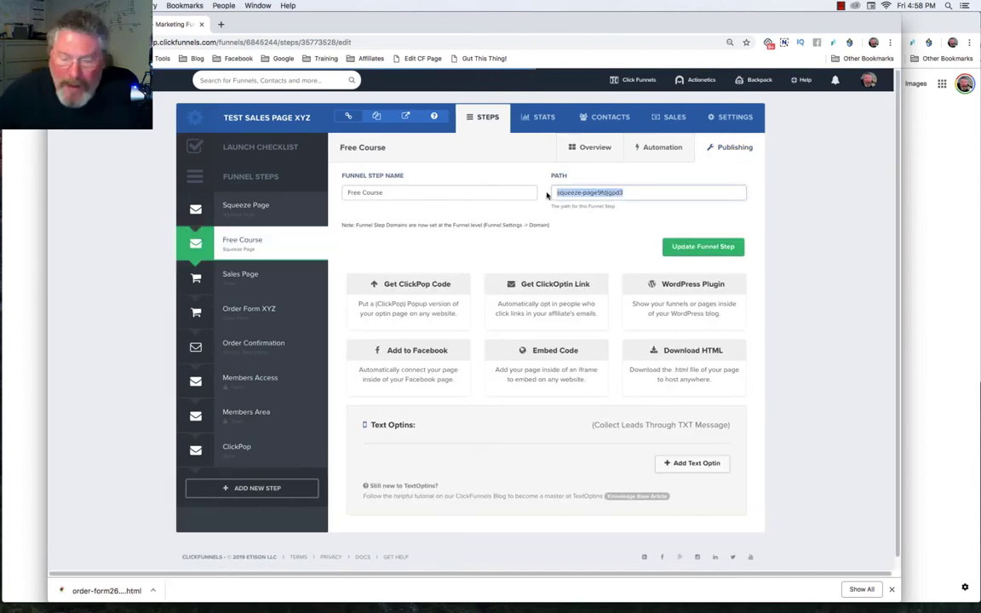
{"action": "key", "text": "BackSpace"}
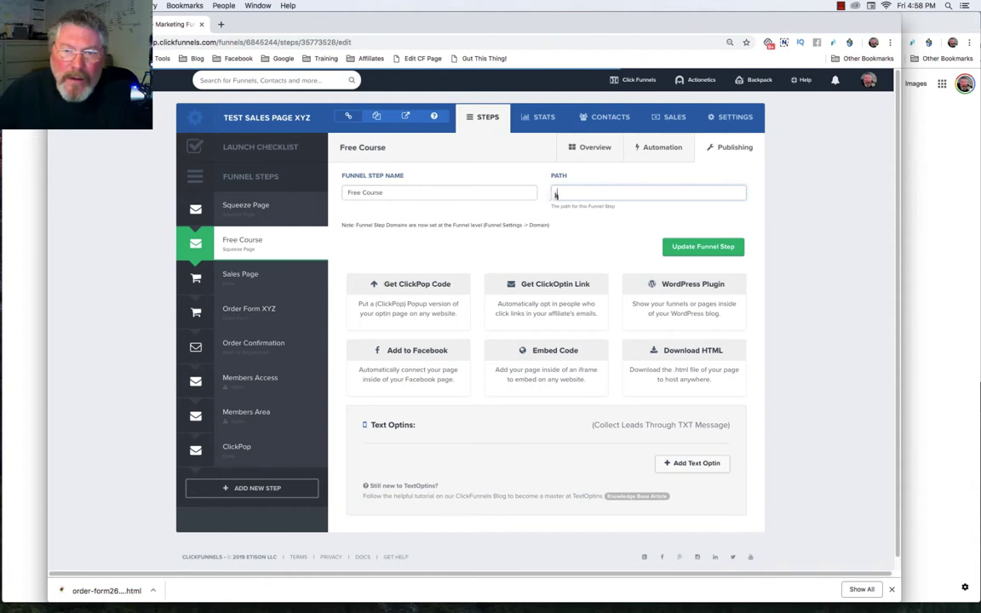
{"action": "left_click", "coordinate": [684, 247]}
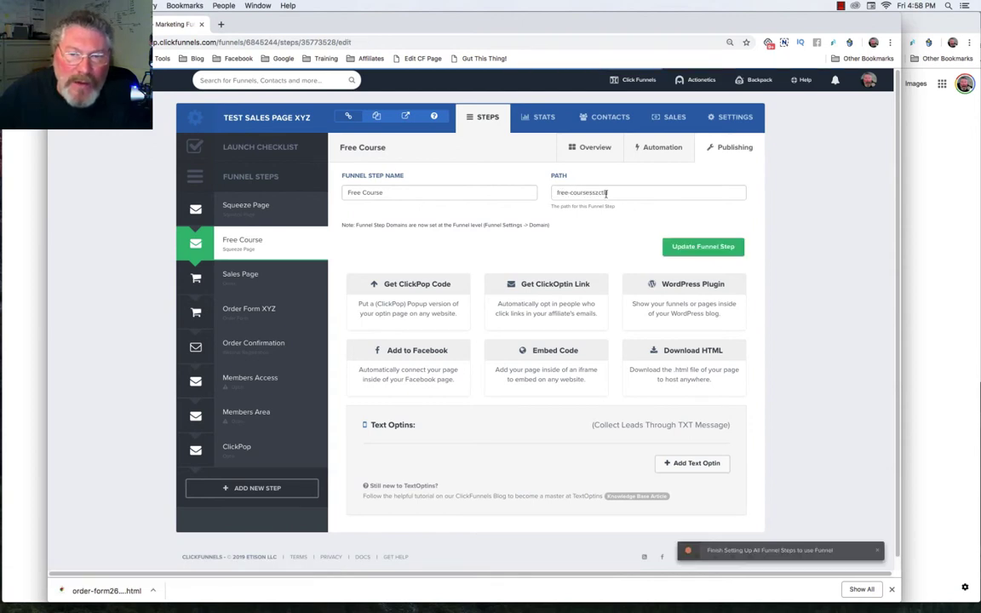
{"action": "left_click", "coordinate": [241, 241]}
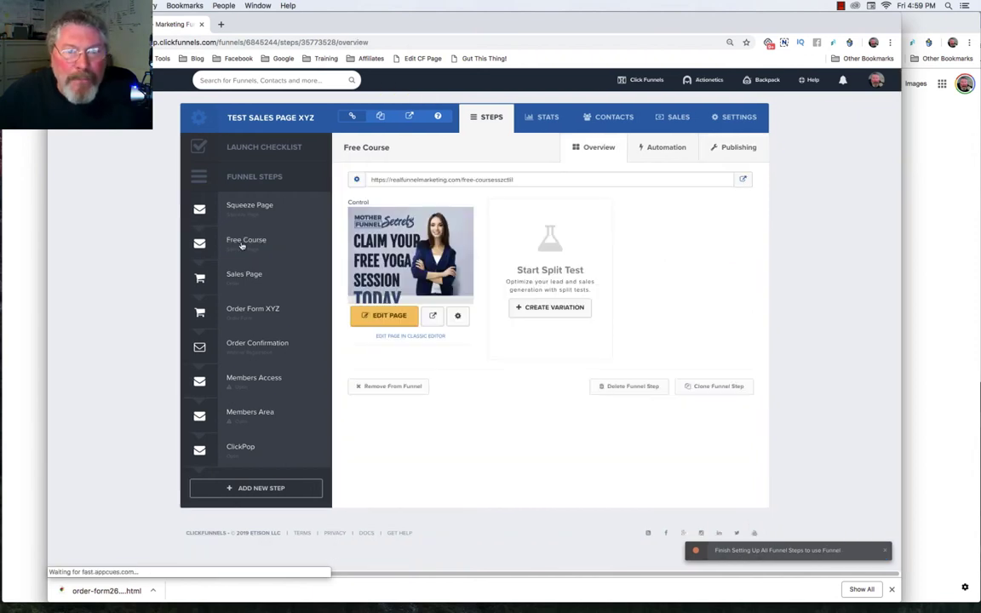
Preview the Free Course step's live page at its free-course path in a new tab, then return to the funnel editor.
{"action": "left_click", "coordinate": [743, 182]}
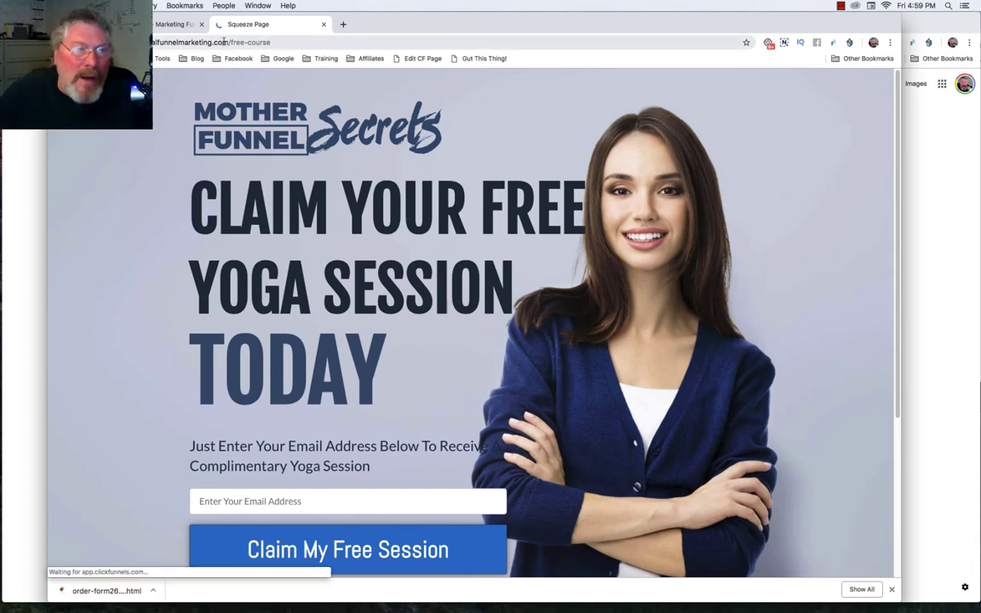
{"action": "left_click", "coordinate": [163, 25]}
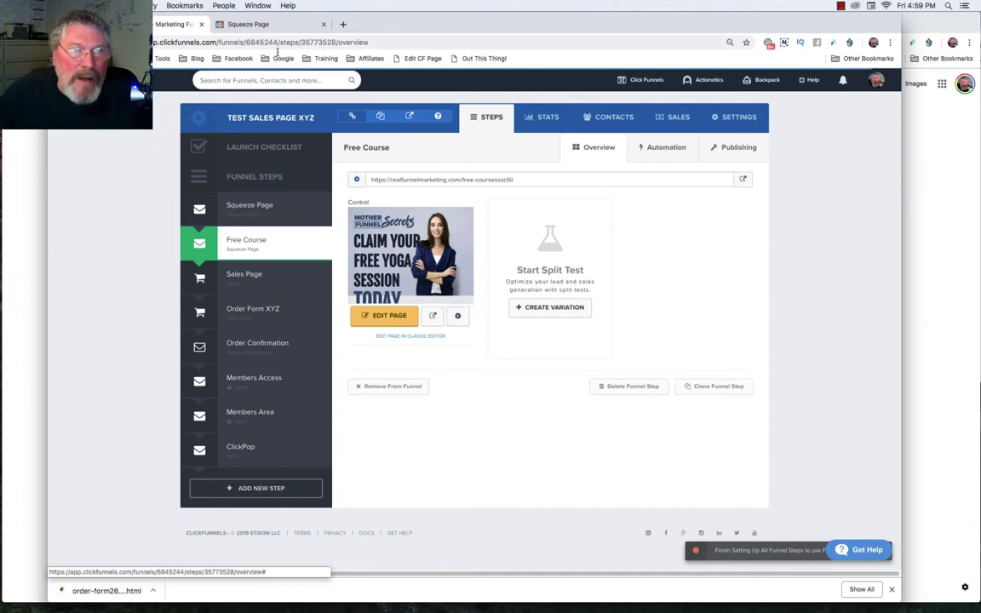
{"action": "left_click", "coordinate": [255, 24]}
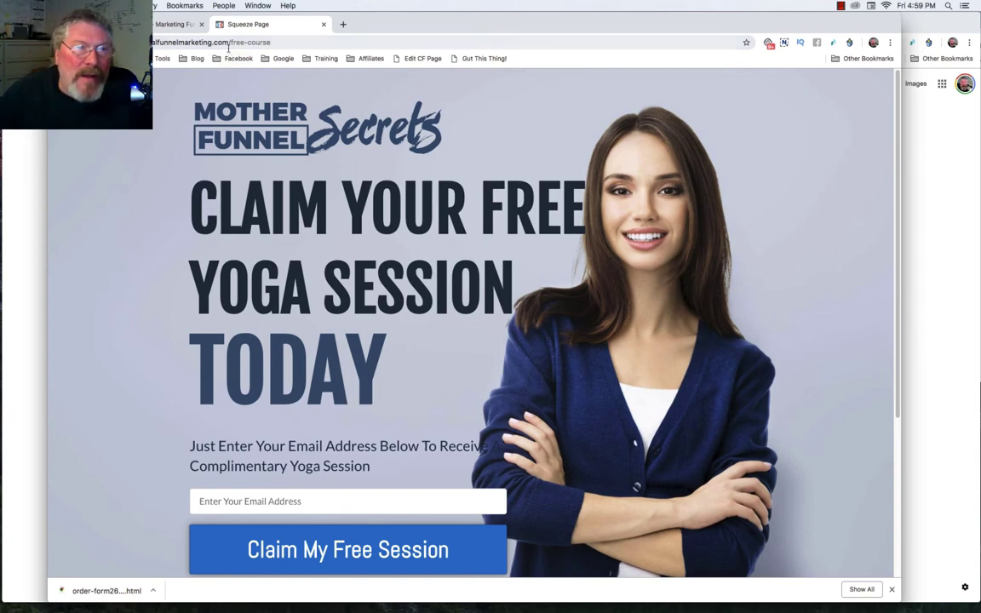
{"action": "left_click", "coordinate": [176, 26]}
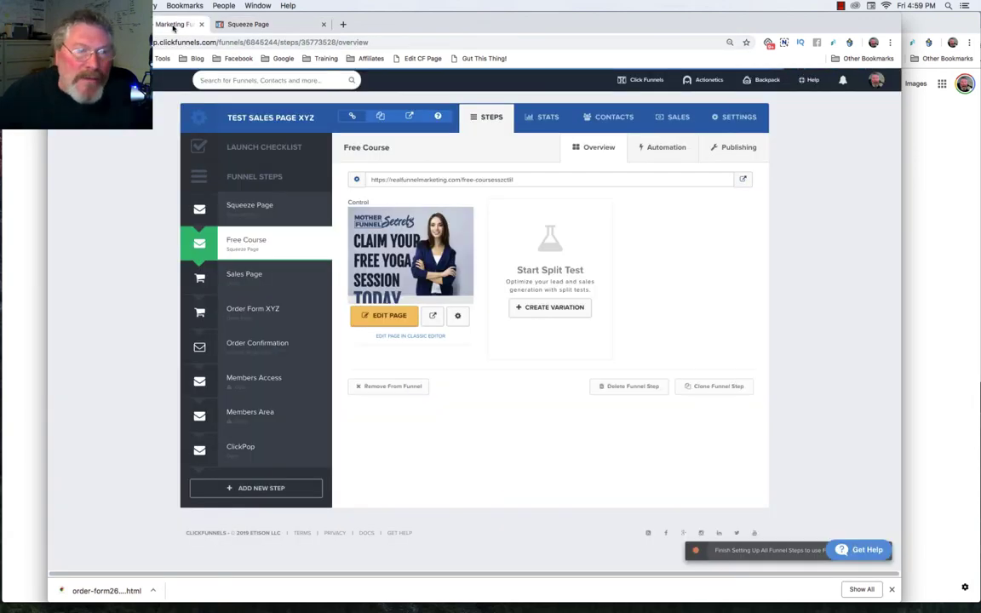